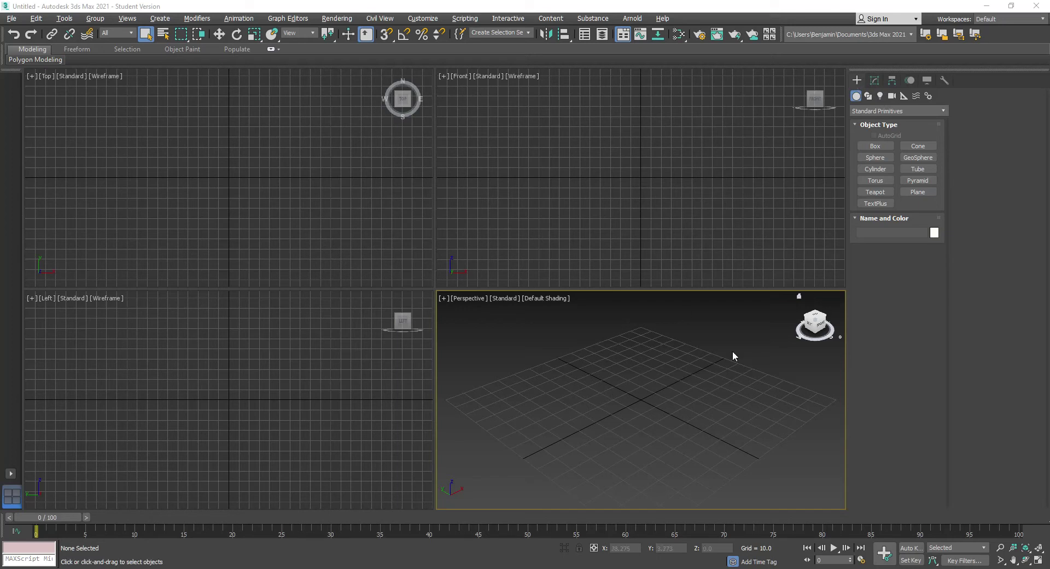
Start a cylinder through Keyboard Entry and enter a radius of 100.
{"action": "left_click", "coordinate": [875, 159]}
{"action": "left_click", "coordinate": [873, 170]}
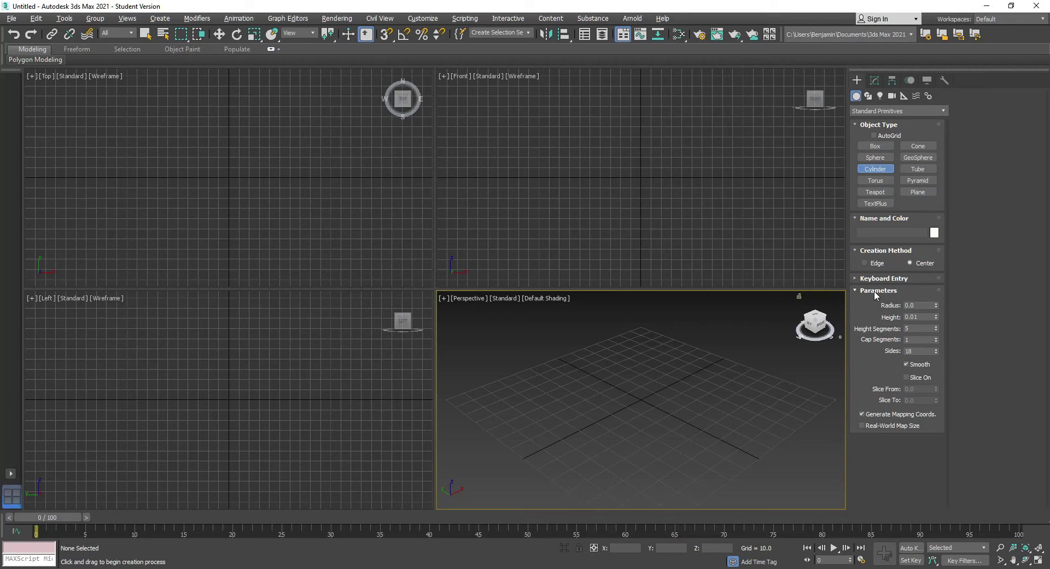
{"action": "left_click", "coordinate": [858, 279]}
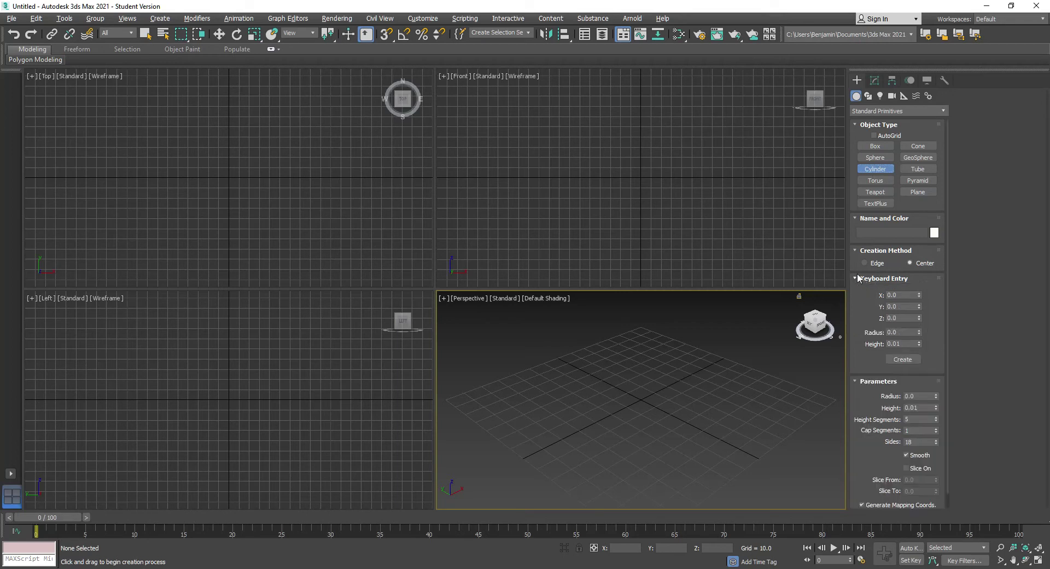
{"action": "left_click_drag", "start_coordinate": [846, 262], "coordinate": [945, 260]}
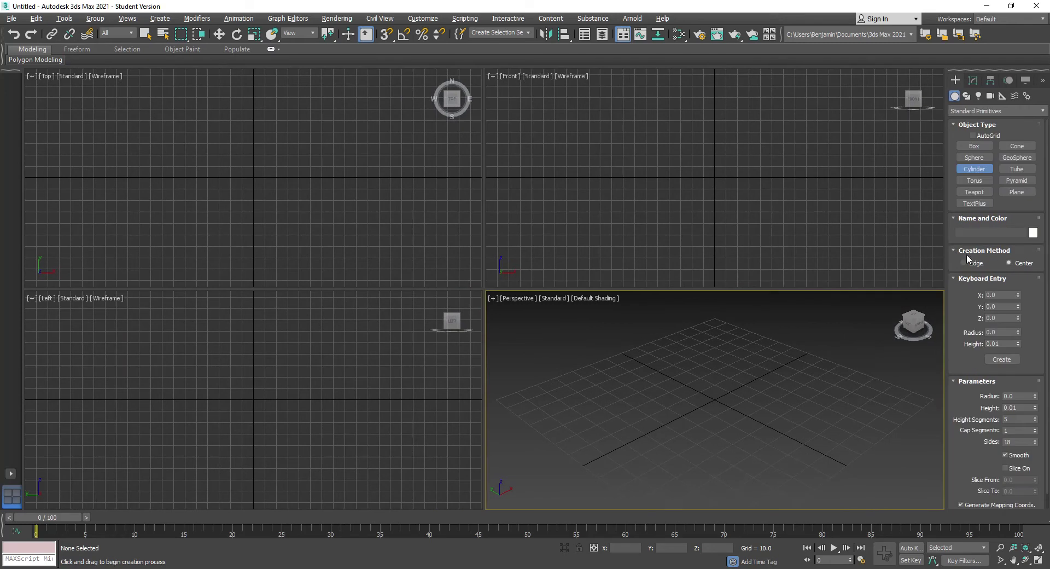
{"action": "left_click_drag", "start_coordinate": [945, 228], "coordinate": [844, 235]}
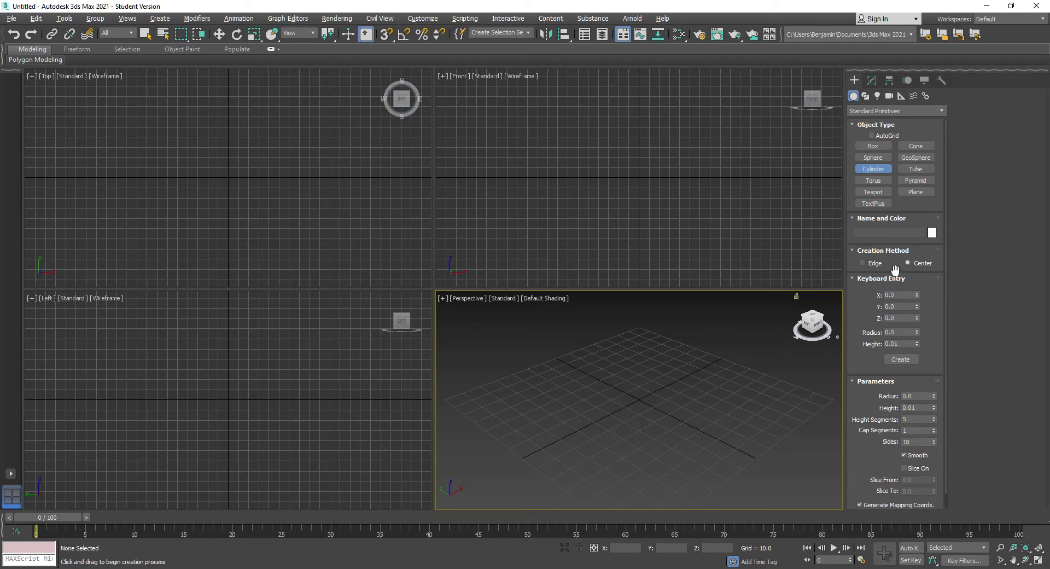
{"action": "left_click", "coordinate": [901, 331]}
{"action": "type", "text": "1"}
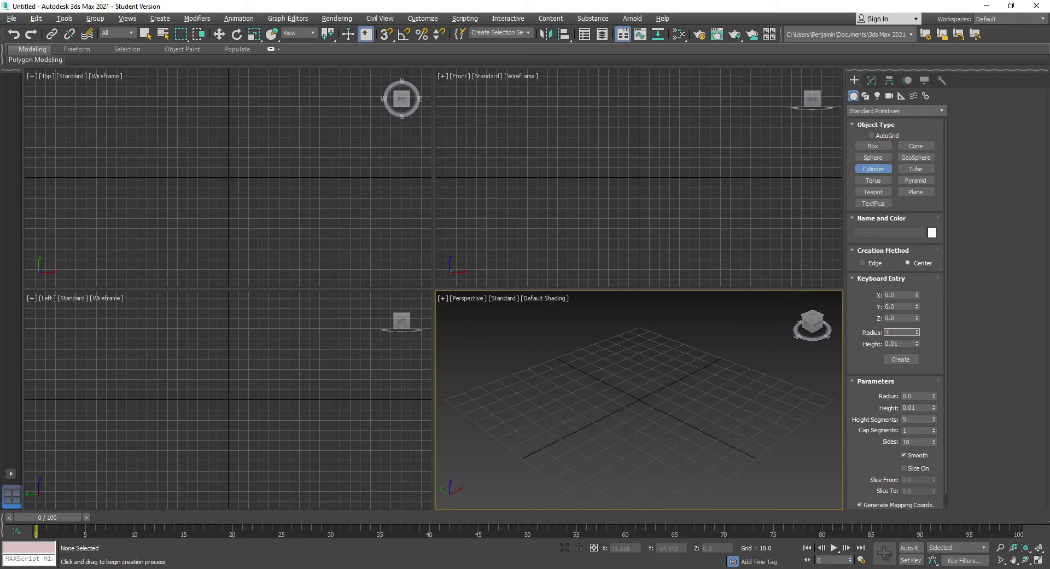
{"action": "type", "text": "00"}
{"action": "key", "text": "Tab"}
Create the radius-100, height-10 cylinder, show Edged Faces in Perspective, then delete it.
{"action": "left_click", "coordinate": [909, 363]}
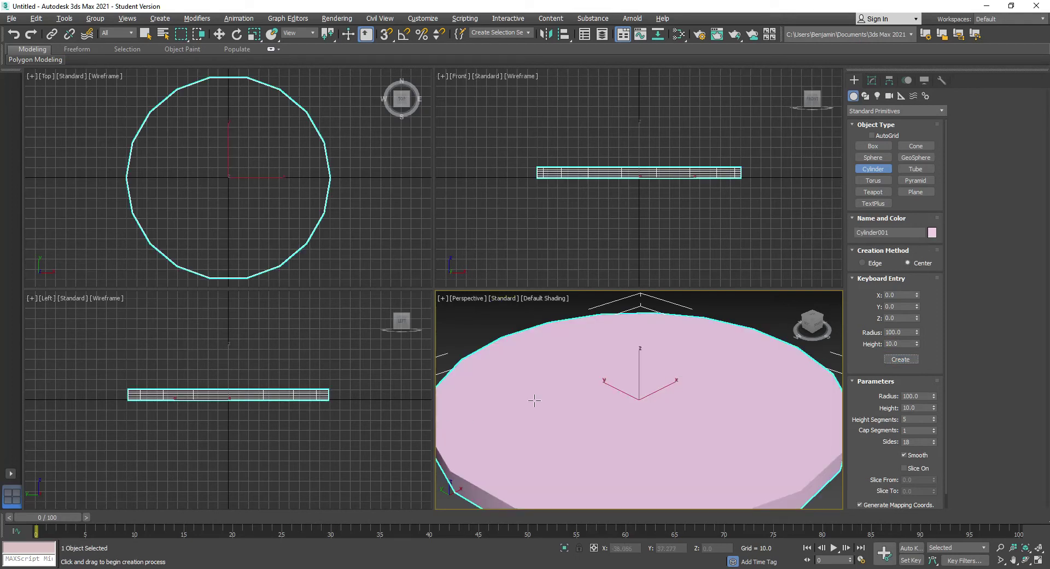
{"action": "scroll", "coordinate": [651, 396], "scroll_direction": "down", "scroll_amount": 5}
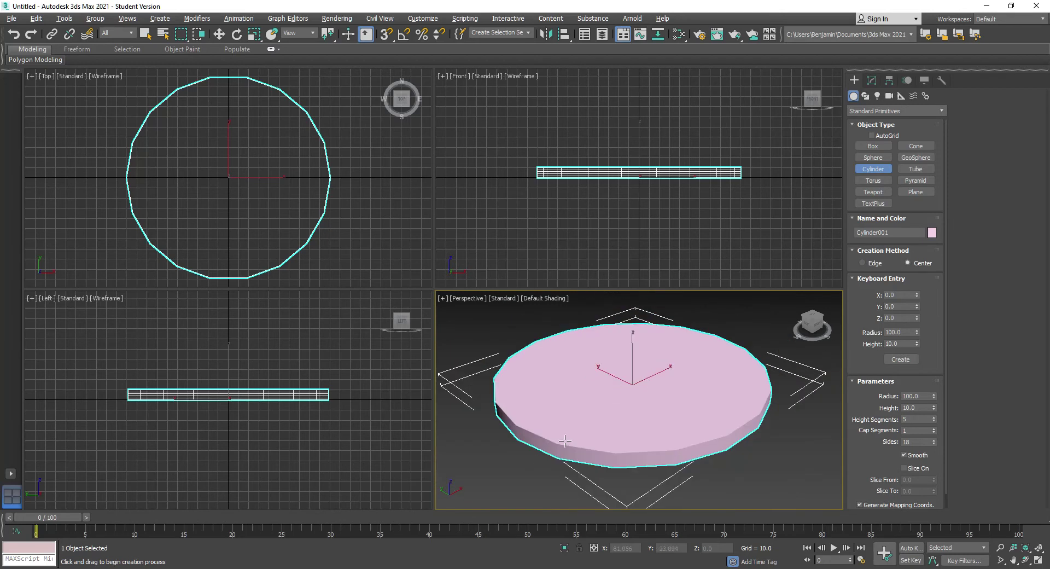
{"action": "left_click", "coordinate": [543, 298]}
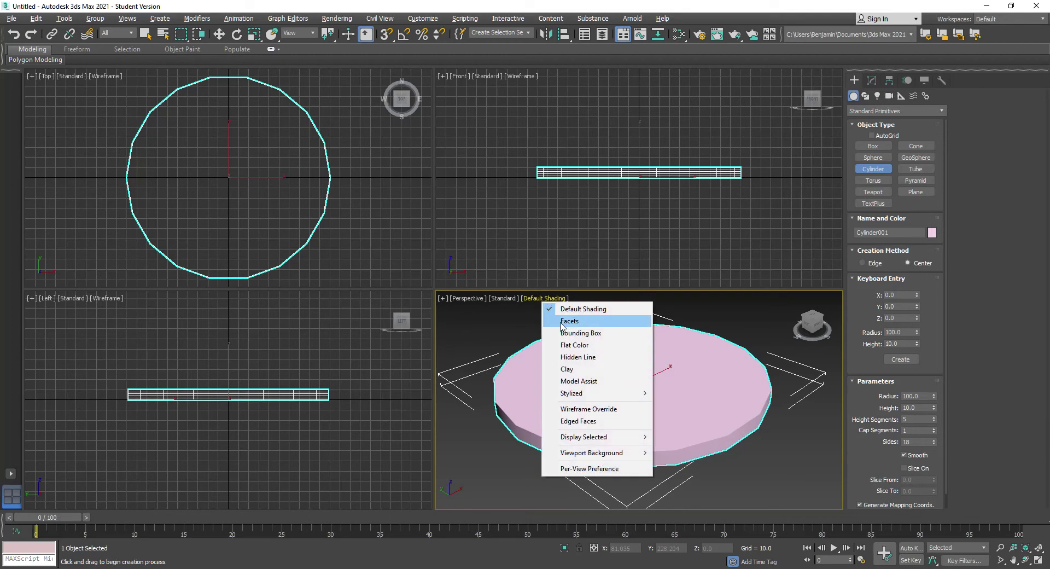
{"action": "left_click", "coordinate": [575, 421]}
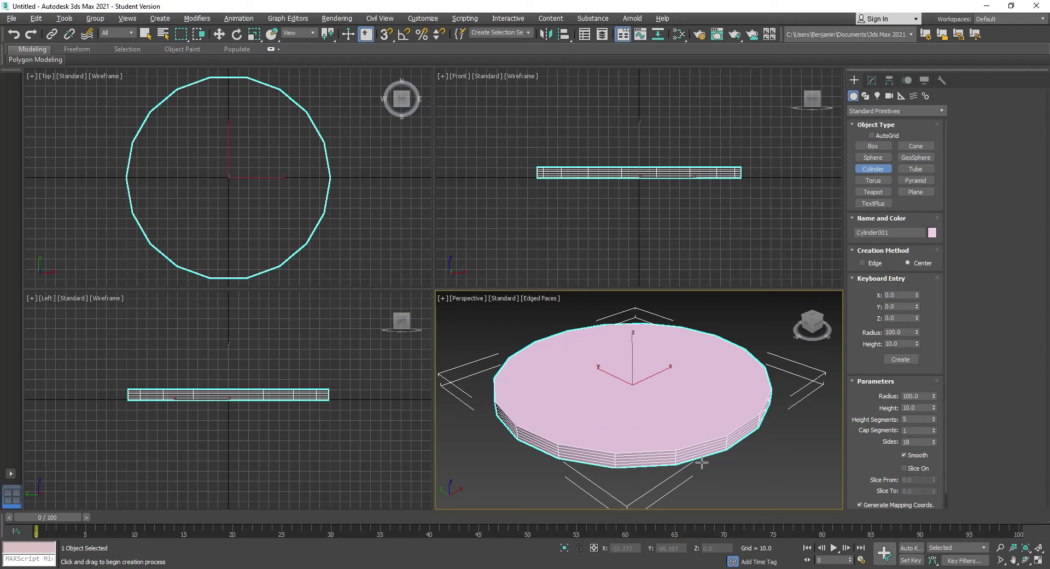
{"action": "key", "text": "Delete"}
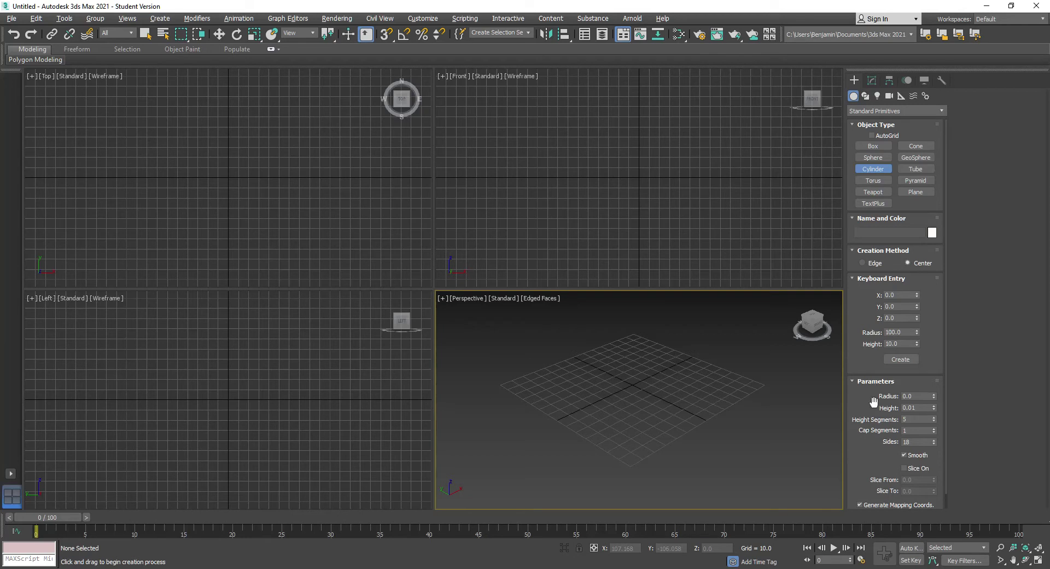
Set Height Segments and Cap Segments to 1 and recreate the radius-100, height-10 cylinder.
{"action": "double_click", "coordinate": [917, 419]}
{"action": "type", "text": "1"}
{"action": "left_click", "coordinate": [908, 430]}
{"action": "scroll", "coordinate": [865, 404], "scroll_direction": "down", "scroll_amount": 1}
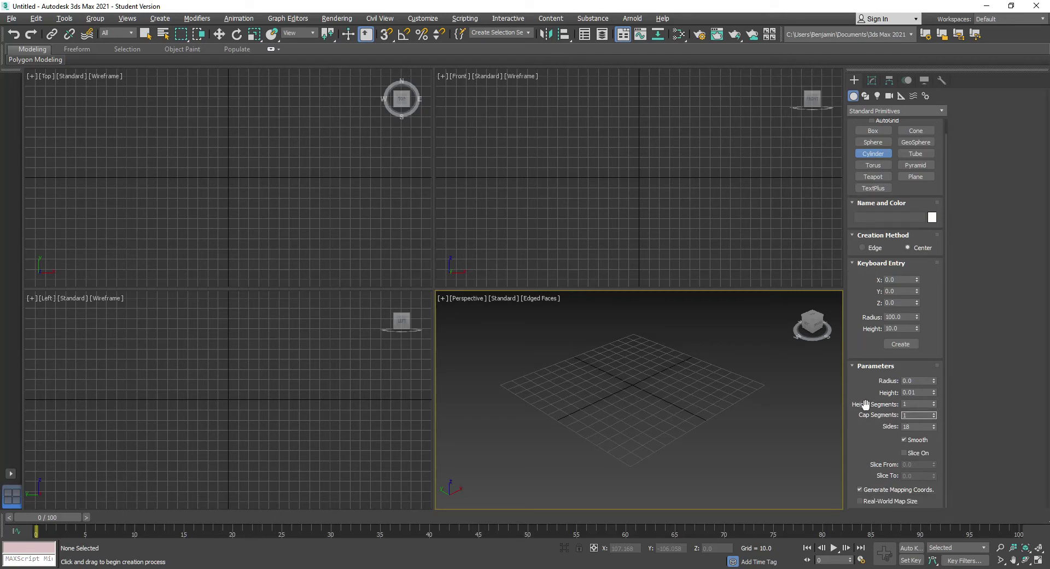
{"action": "left_click", "coordinate": [900, 344]}
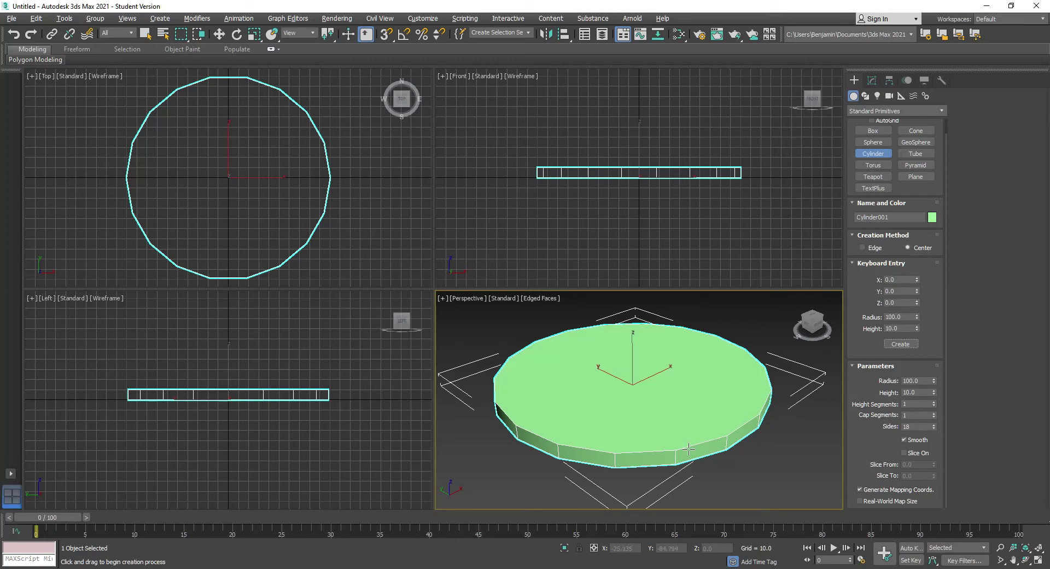
Convert Cylinder001 to an Editable Poly from its right-click menu.
{"action": "right_click", "coordinate": [598, 370]}
{"action": "right_click", "coordinate": [607, 368]}
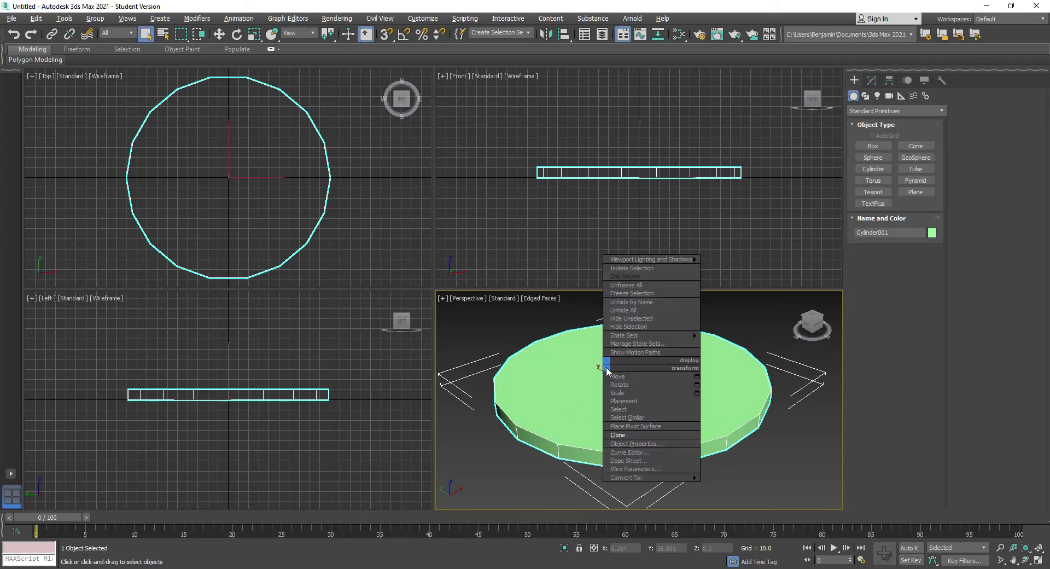
{"action": "mouse_move", "coordinate": [635, 478]}
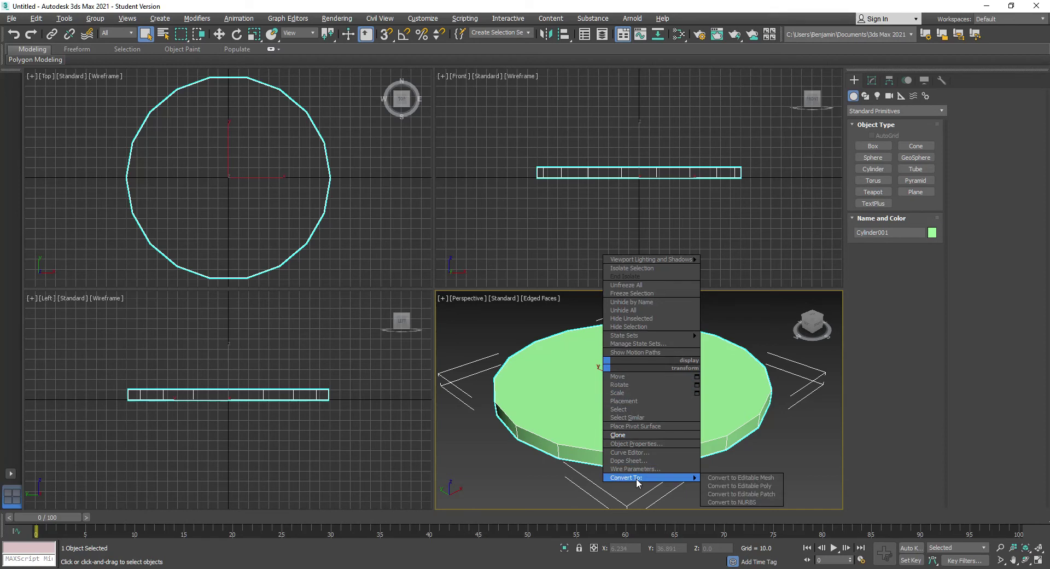
{"action": "left_click", "coordinate": [715, 487]}
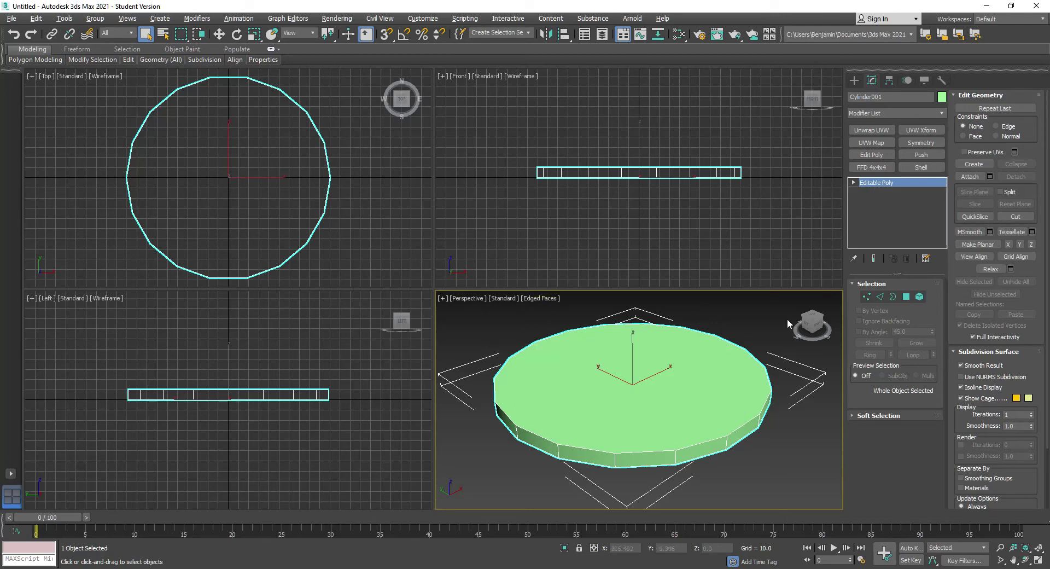
At Polygon level, select the cylinder's top face and dock the Edit Polygons rollout nearby.
{"action": "left_click", "coordinate": [854, 183]}
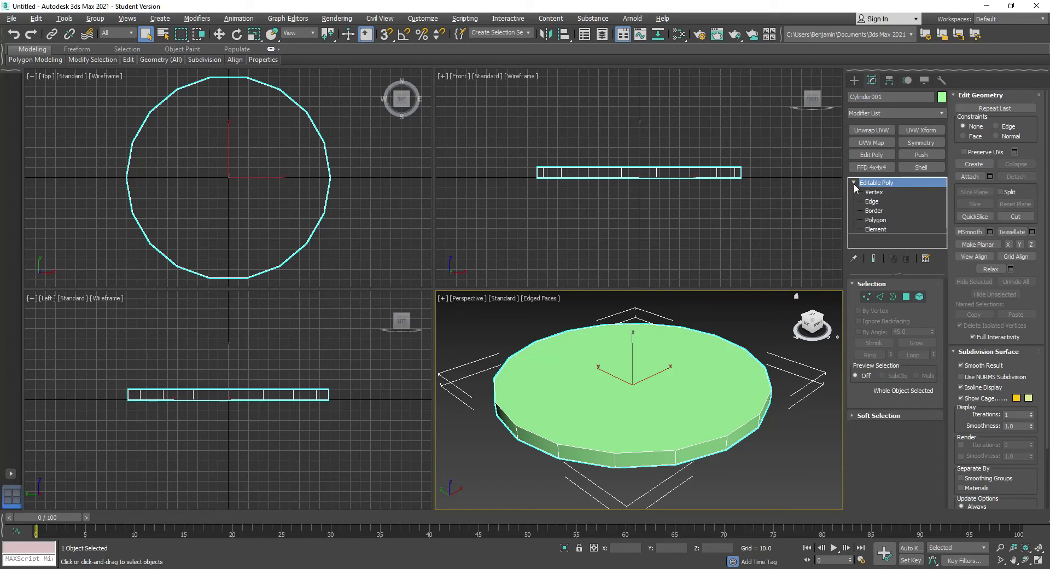
{"action": "left_click", "coordinate": [875, 220]}
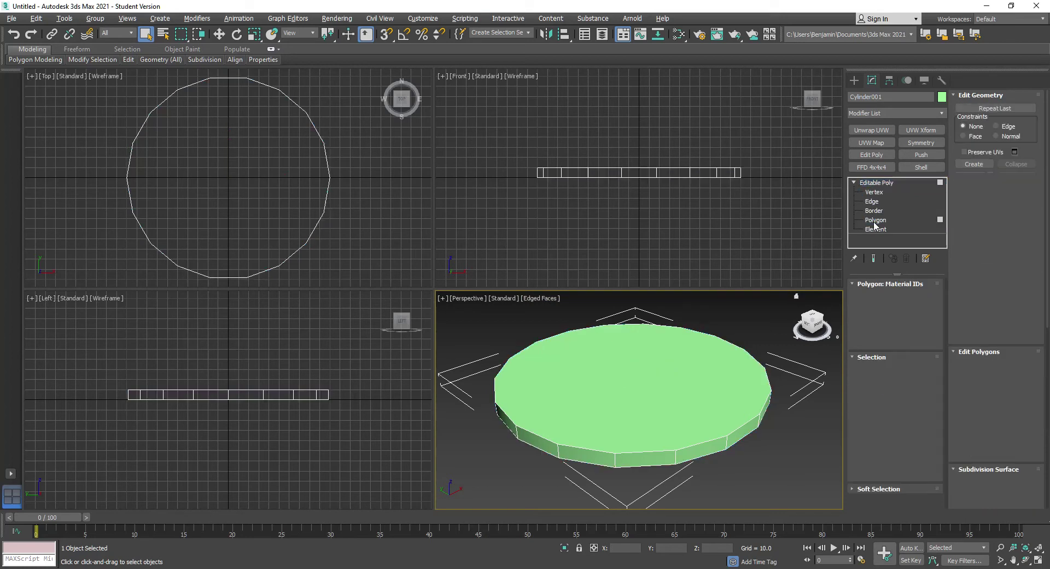
{"action": "left_click", "coordinate": [644, 366]}
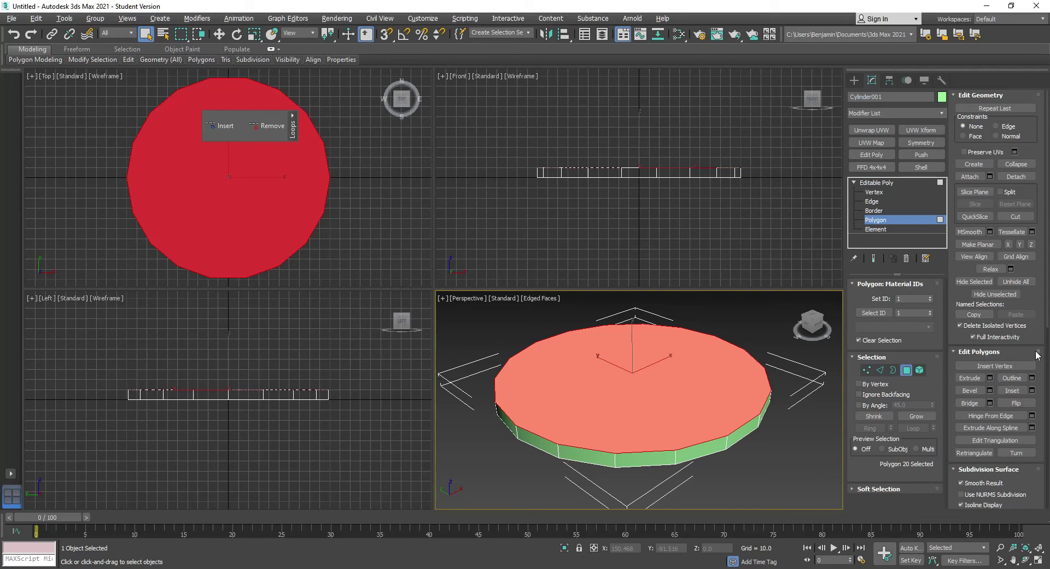
{"action": "left_click_drag", "start_coordinate": [1038, 353], "coordinate": [924, 480]}
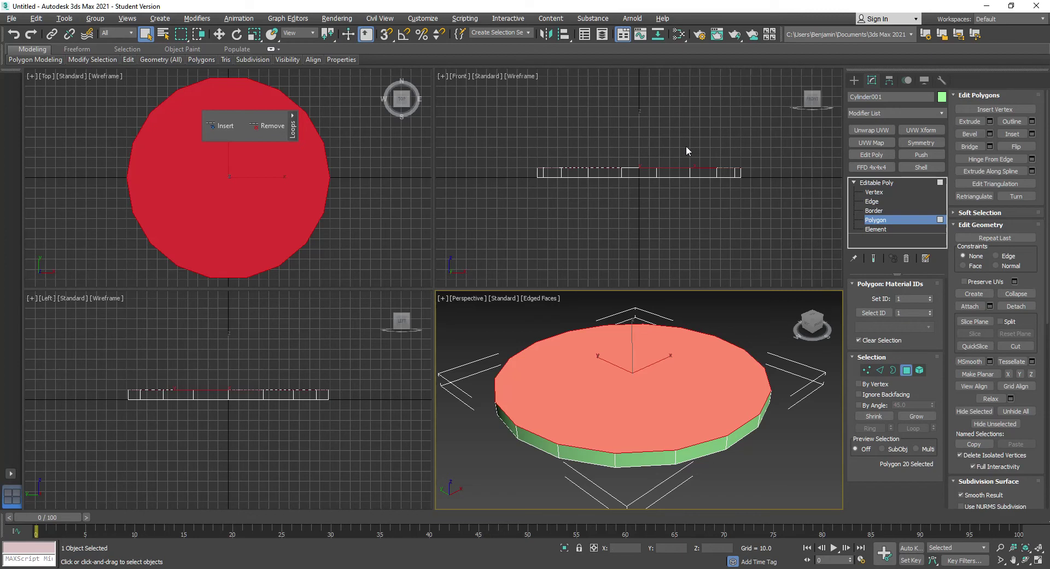
Inset the top face by about 46.2 units, then deselect it.
{"action": "left_click", "coordinate": [1032, 134]}
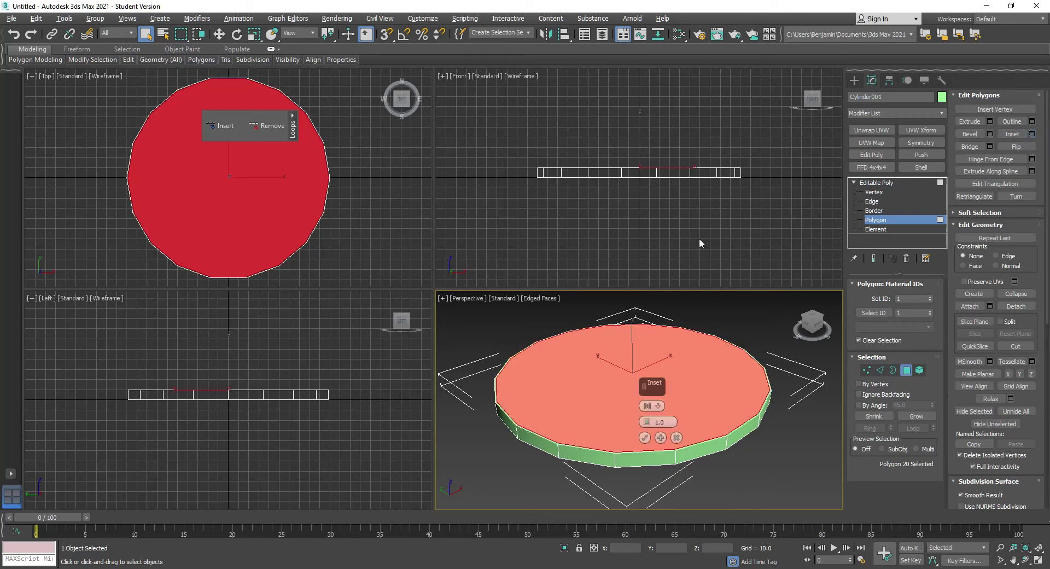
{"action": "left_click_drag", "start_coordinate": [658, 379], "coordinate": [459, 320]}
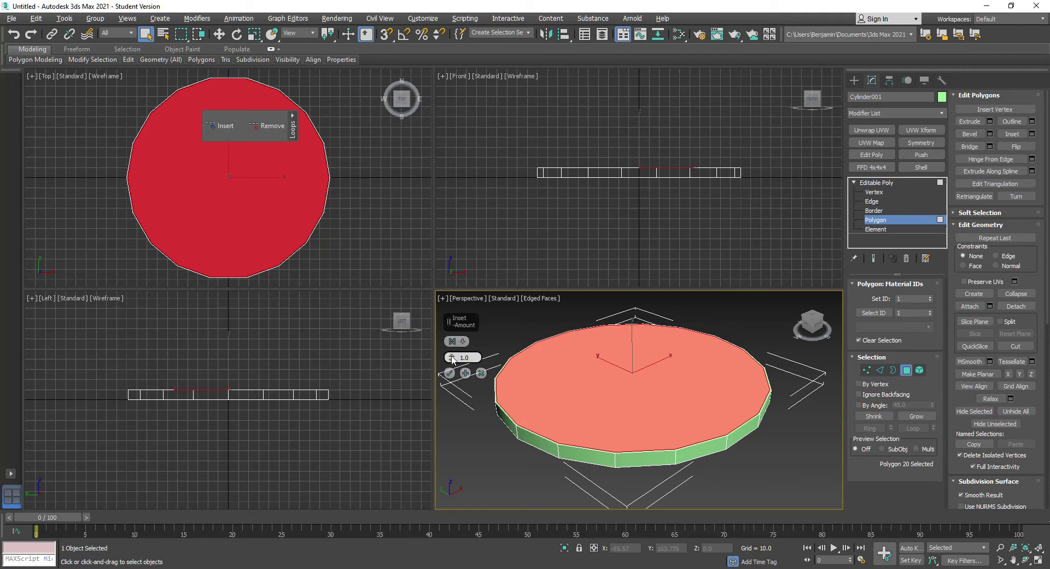
{"action": "left_click_drag", "start_coordinate": [452, 358], "coordinate": [463, 260]}
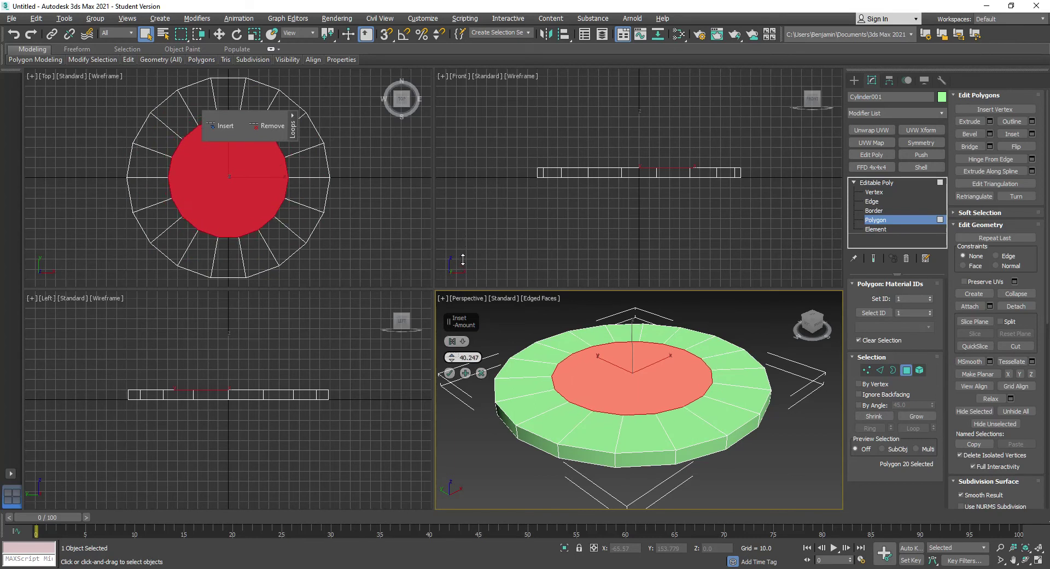
{"action": "left_click", "coordinate": [449, 375]}
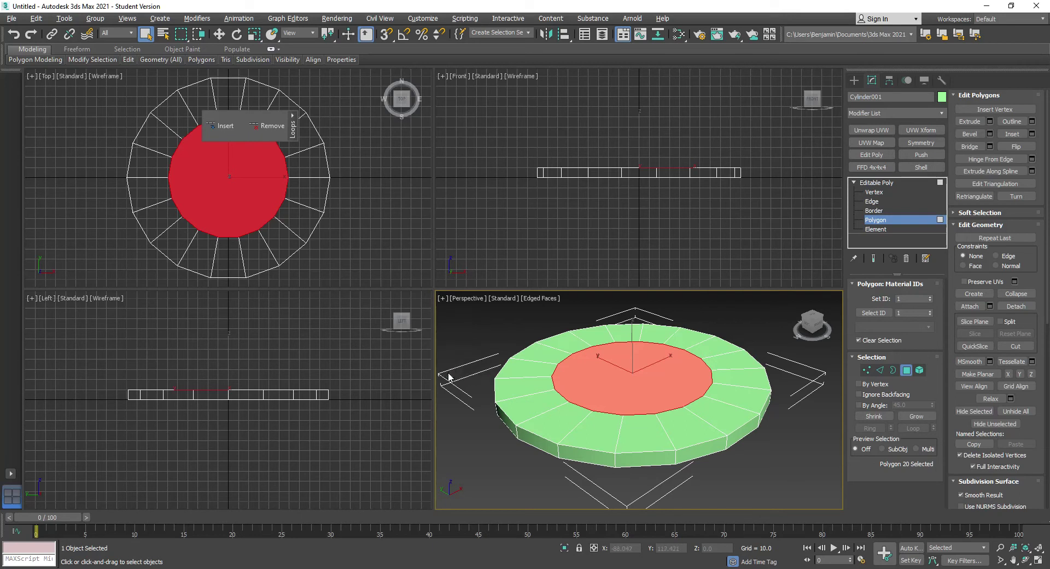
{"action": "left_click", "coordinate": [458, 376]}
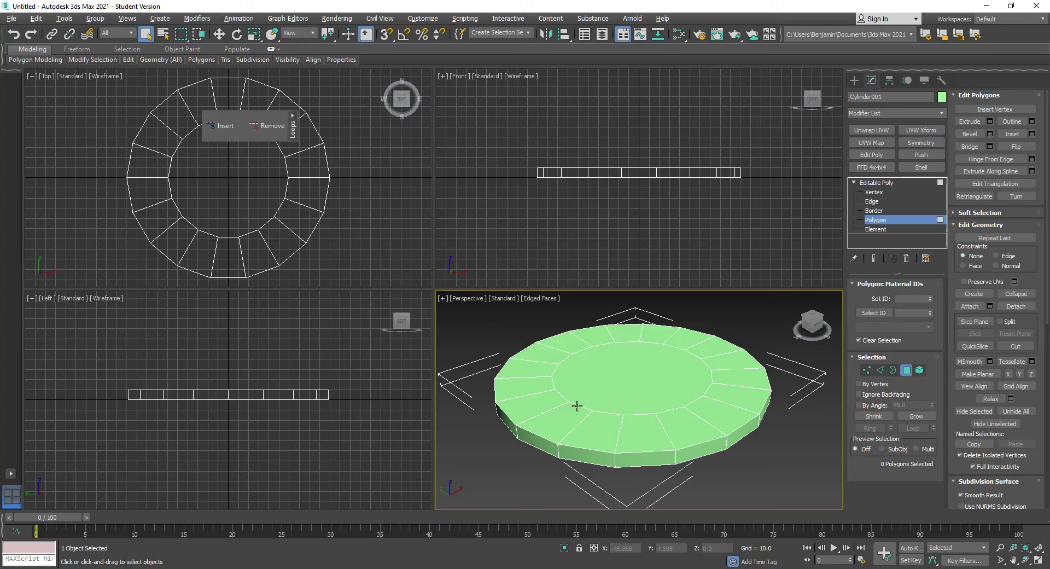
Extrude the inner top polygon upward 117.93 units to form the crown.
{"action": "left_click", "coordinate": [623, 364]}
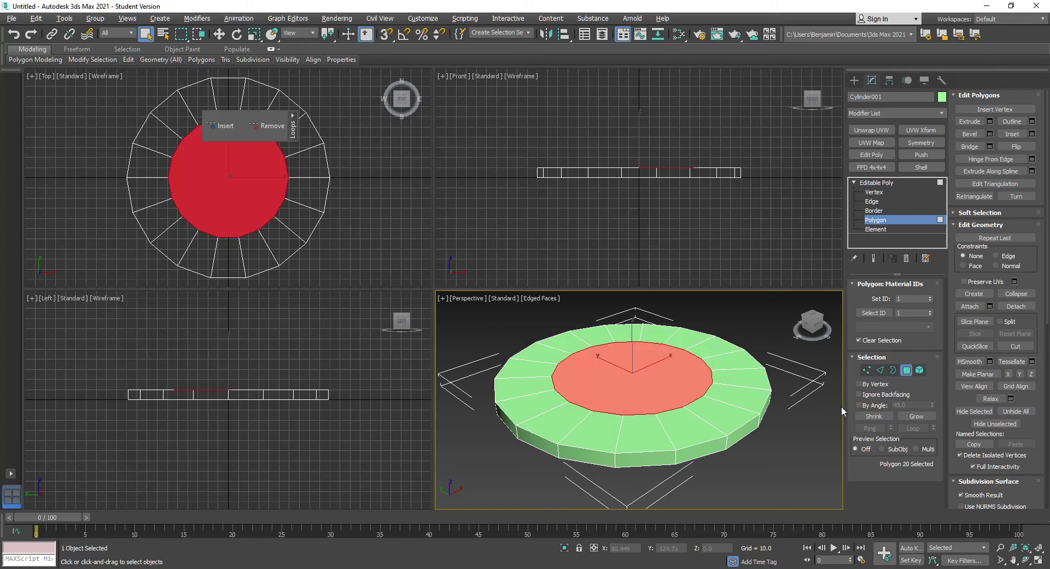
{"action": "left_click", "coordinate": [989, 121]}
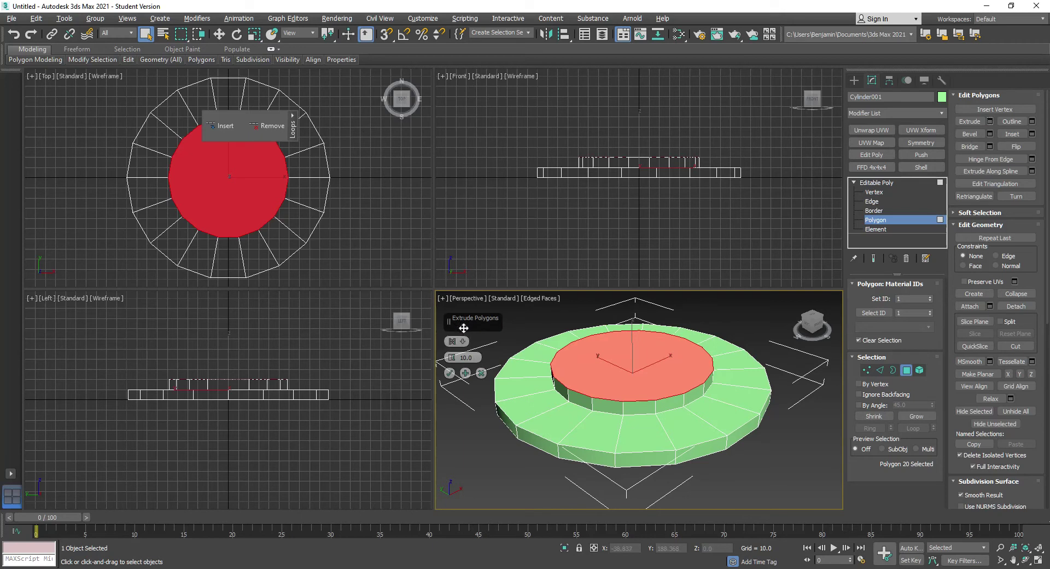
{"action": "left_click_drag", "start_coordinate": [451, 358], "coordinate": [458, 114]}
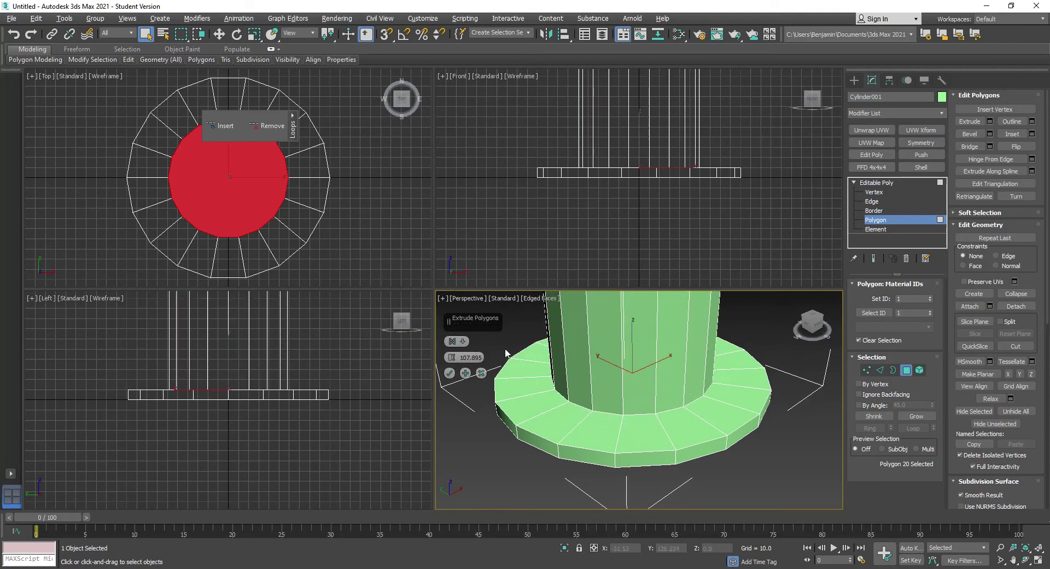
{"action": "middle_click_drag", "start_coordinate": [513, 316], "coordinate": [514, 354]}
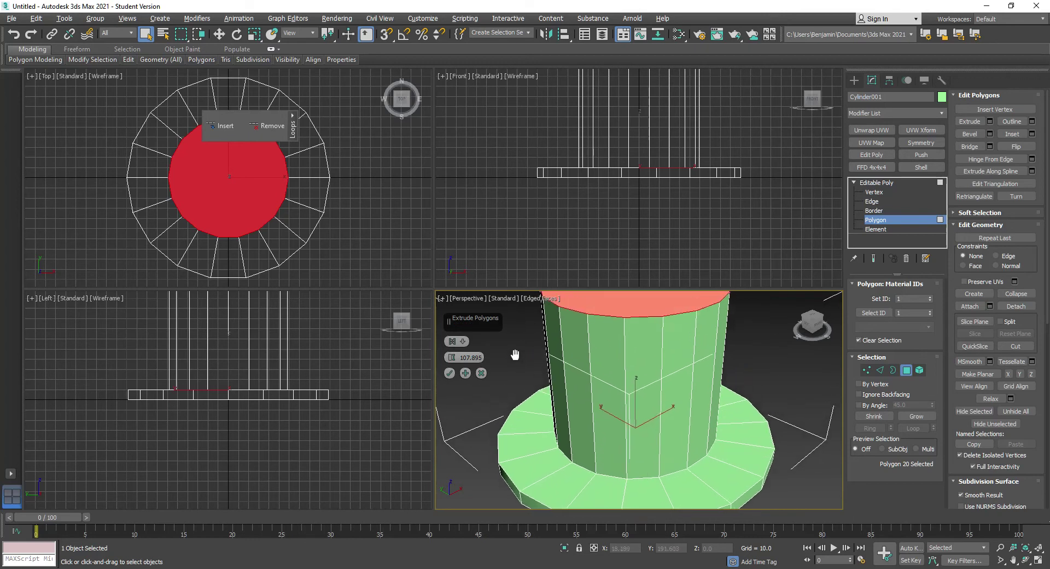
{"action": "scroll", "coordinate": [514, 355], "scroll_direction": "down", "scroll_amount": 3}
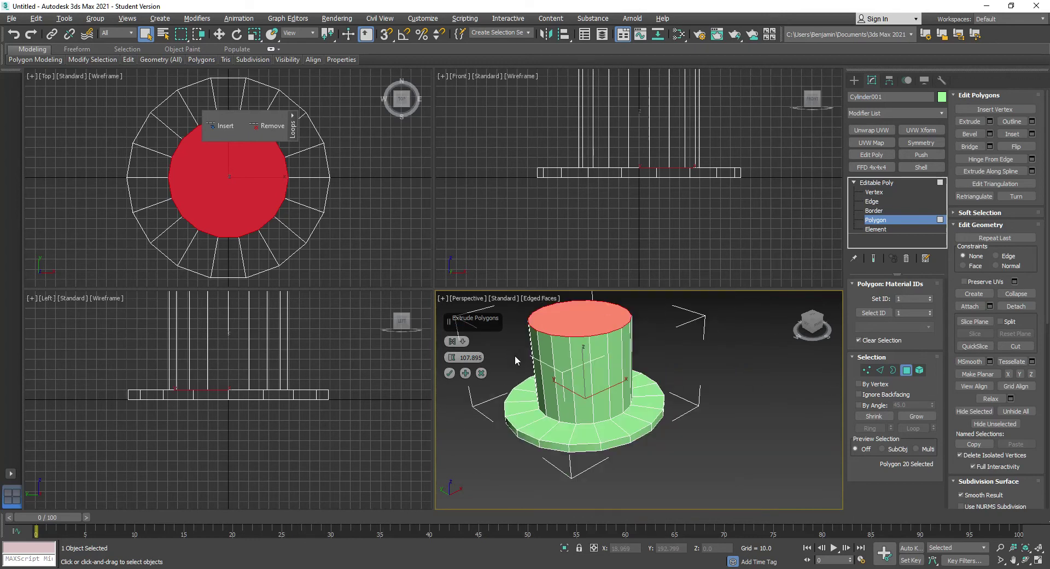
{"action": "middle_click_drag", "start_coordinate": [508, 342], "coordinate": [542, 356]}
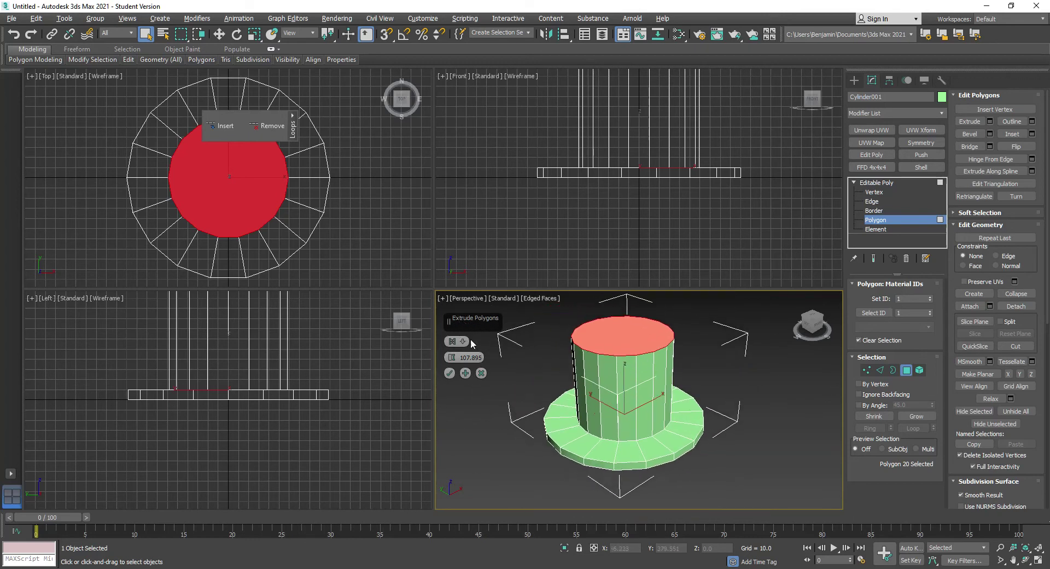
{"action": "left_click_drag", "start_coordinate": [450, 343], "coordinate": [450, 335]}
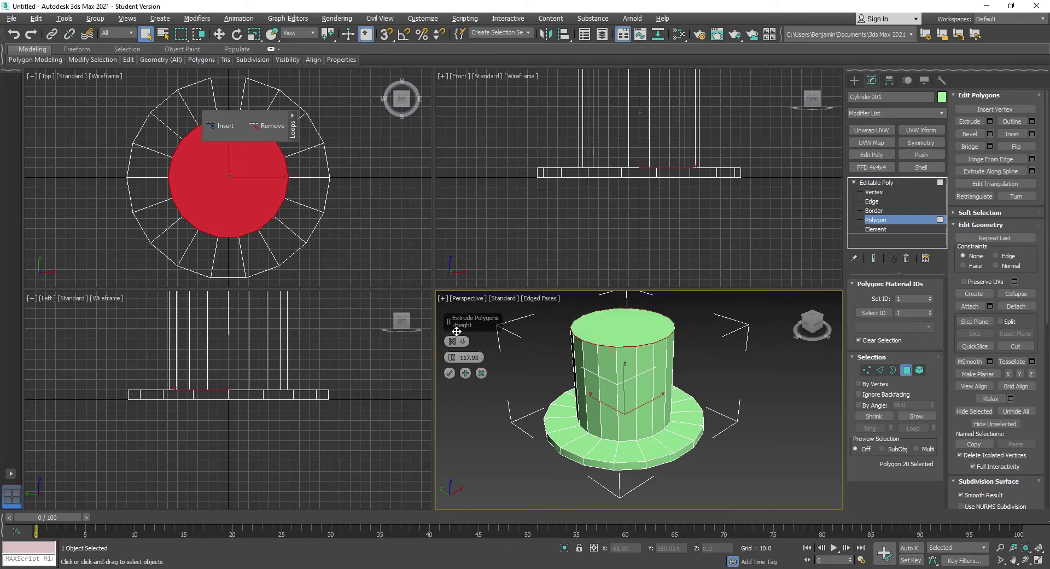
{"action": "left_click", "coordinate": [450, 373]}
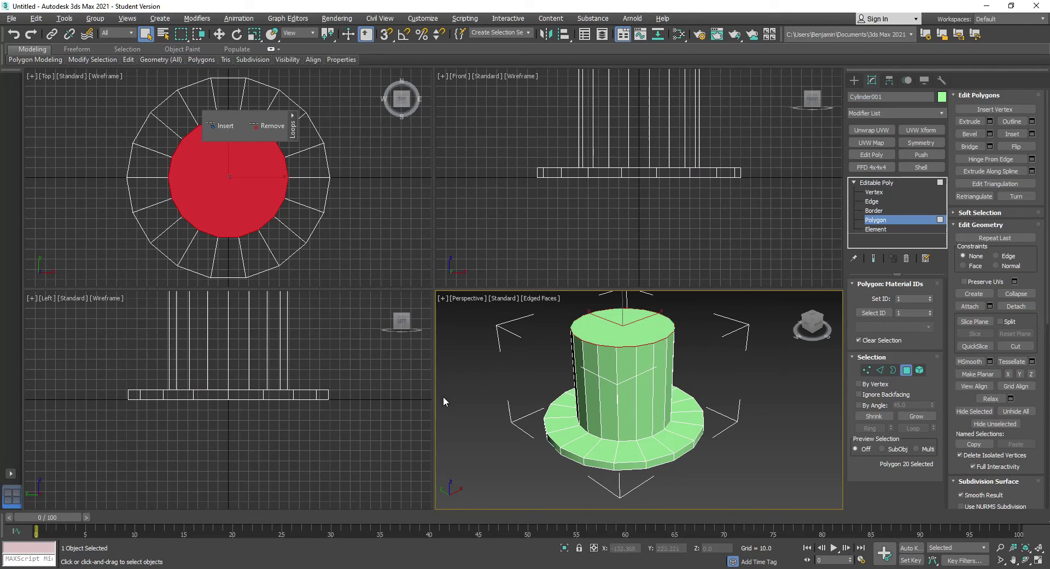
Reselect the crown's top cap polygon.
{"action": "left_click", "coordinate": [694, 295]}
{"action": "left_click", "coordinate": [600, 328]}
{"action": "left_click", "coordinate": [600, 329]}
{"action": "left_click", "coordinate": [600, 328]}
{"action": "left_click", "coordinate": [610, 358]}
{"action": "left_click", "coordinate": [622, 328]}
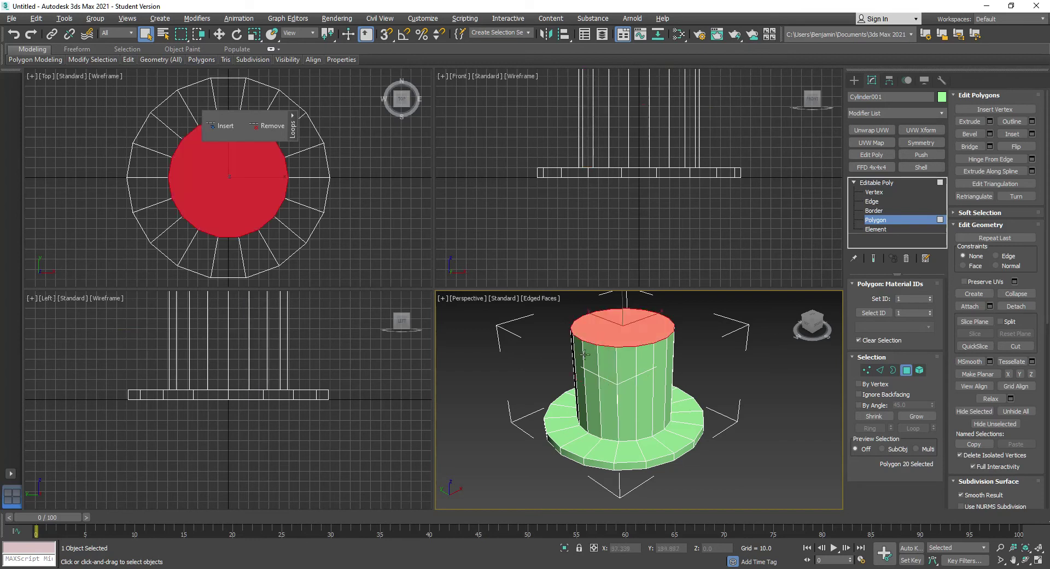
Move the crown's top cap slightly down along its height, then clear the selection.
{"action": "right_click", "coordinate": [627, 328]}
{"action": "left_click", "coordinate": [633, 334]}
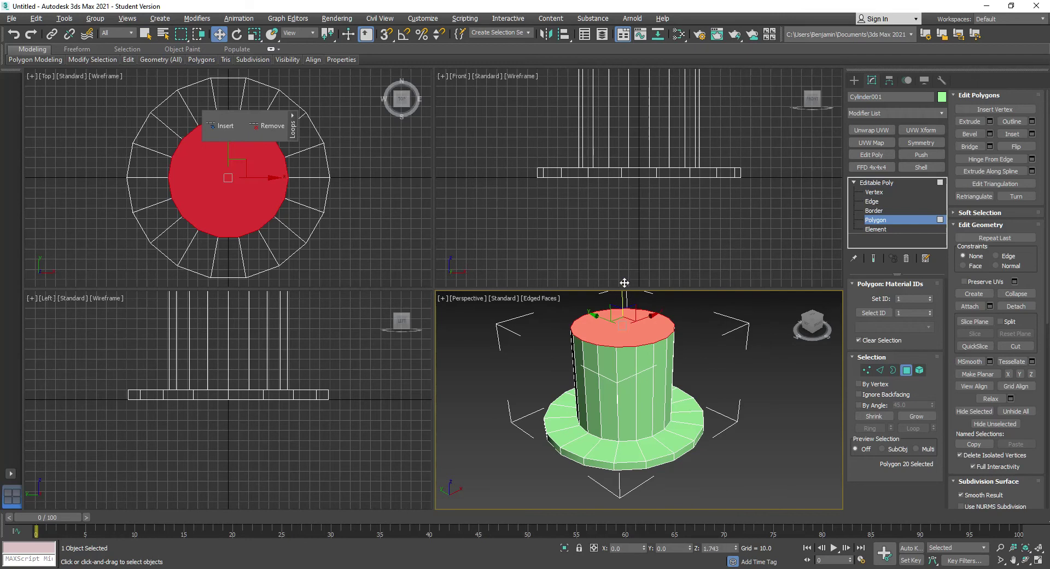
{"action": "mouse_move", "coordinate": [621, 298]}
{"action": "left_mouse_down"}
{"action": "mouse_move", "coordinate": [618, 353]}
{"action": "mouse_move", "coordinate": [622, 309]}
{"action": "left_mouse_up"}
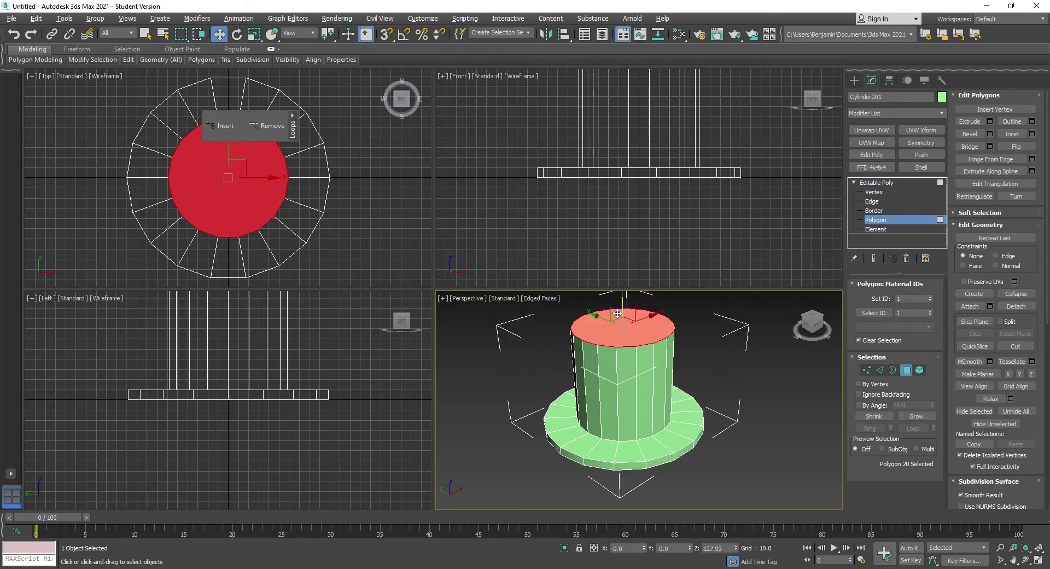
{"action": "left_click", "coordinate": [763, 322]}
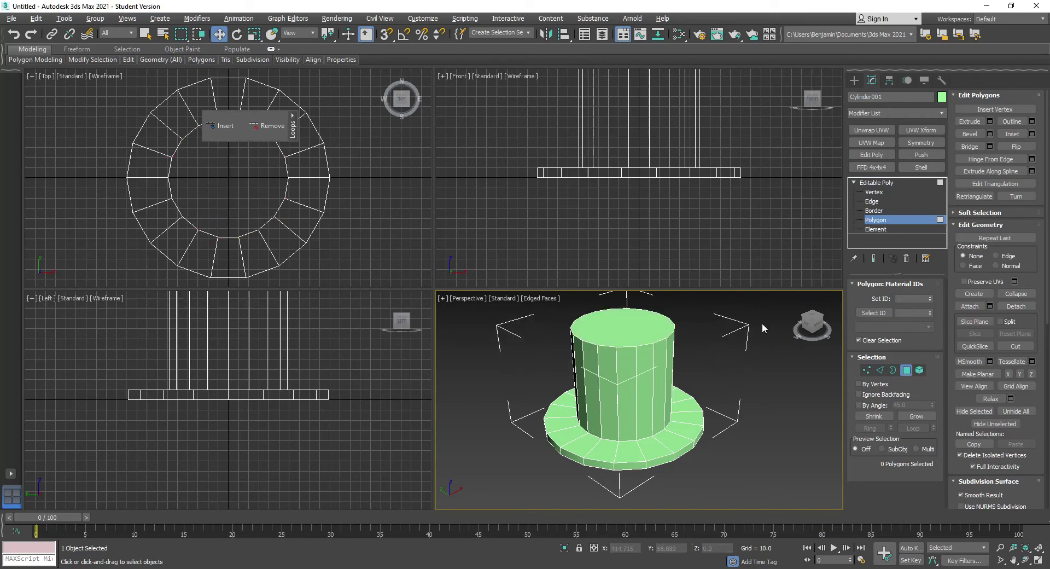
{"action": "left_click", "coordinate": [649, 330]}
{"action": "left_click", "coordinate": [731, 231]}
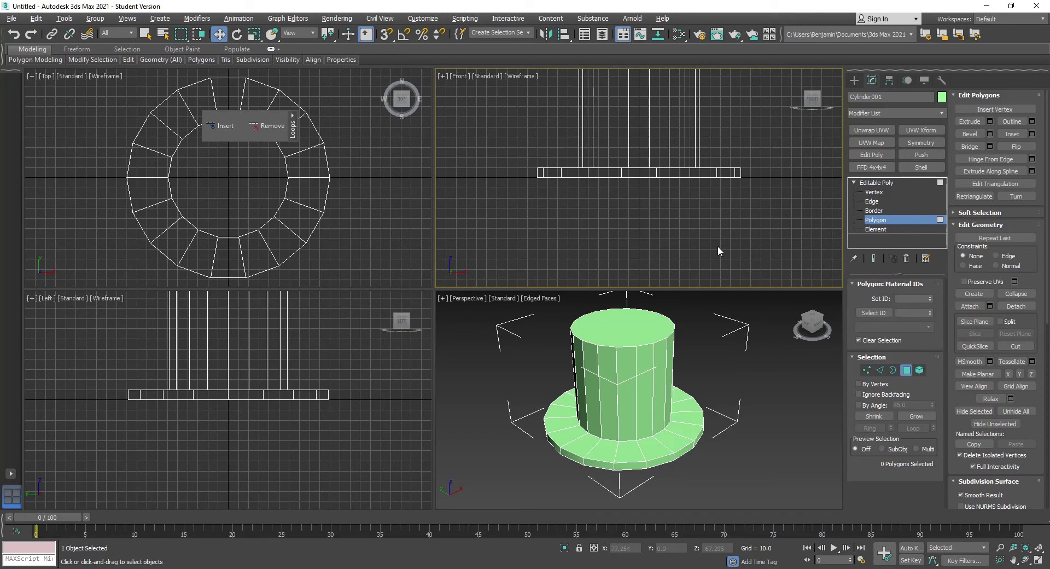
Zoom extents in the Front, Left and Top views and switch to Edge level.
{"action": "key", "text": "z"}
{"action": "left_click", "coordinate": [356, 380]}
{"action": "key", "text": "z"}
{"action": "left_click", "coordinate": [385, 158]}
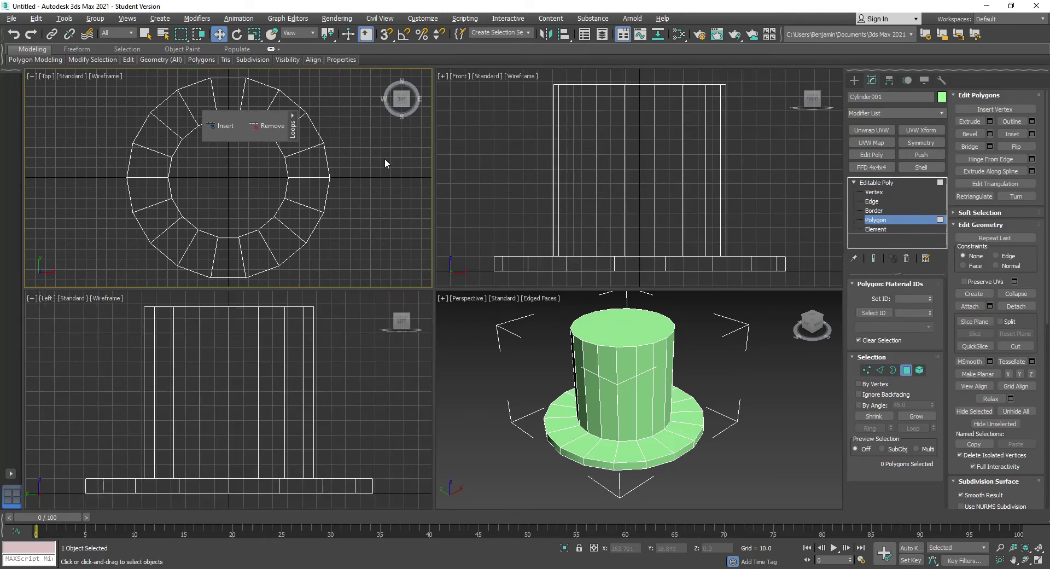
{"action": "key", "text": "z"}
{"action": "left_click", "coordinate": [778, 429]}
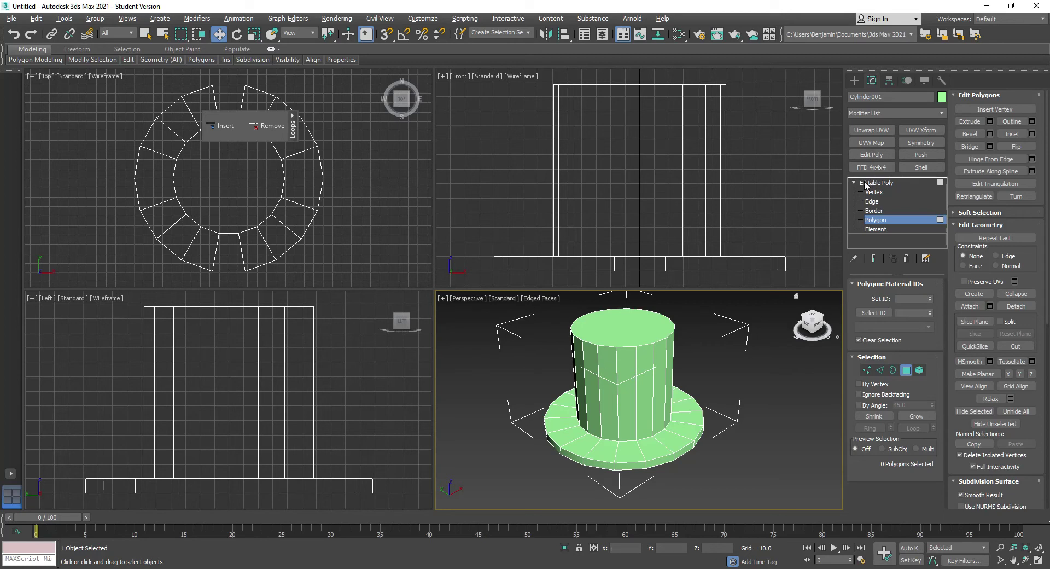
{"action": "left_click", "coordinate": [874, 202]}
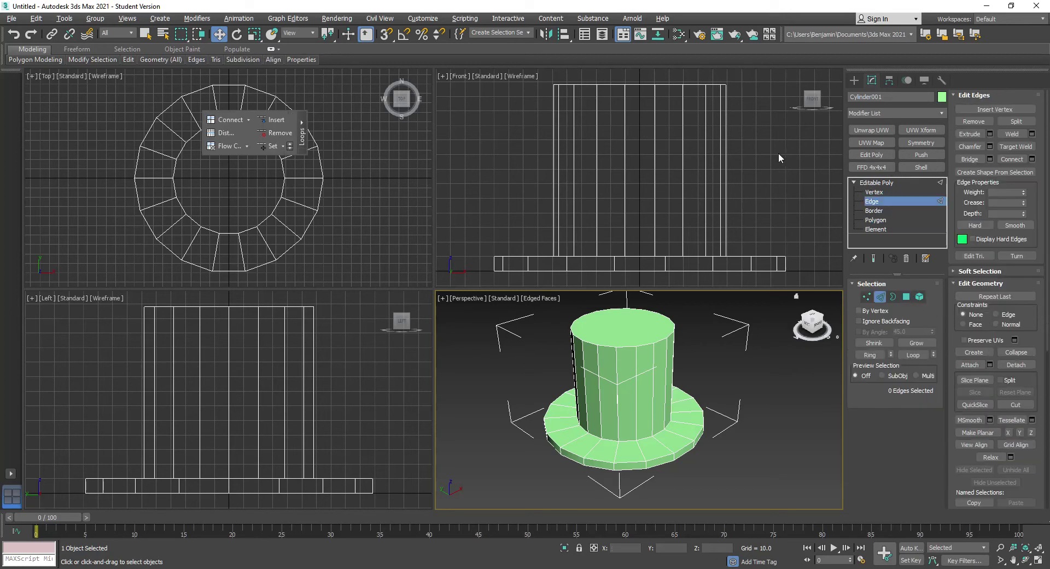
Ring-select the crown's vertical edges and Connect them with 4 segments.
{"action": "left_click", "coordinate": [756, 142]}
{"action": "left_click", "coordinate": [652, 369]}
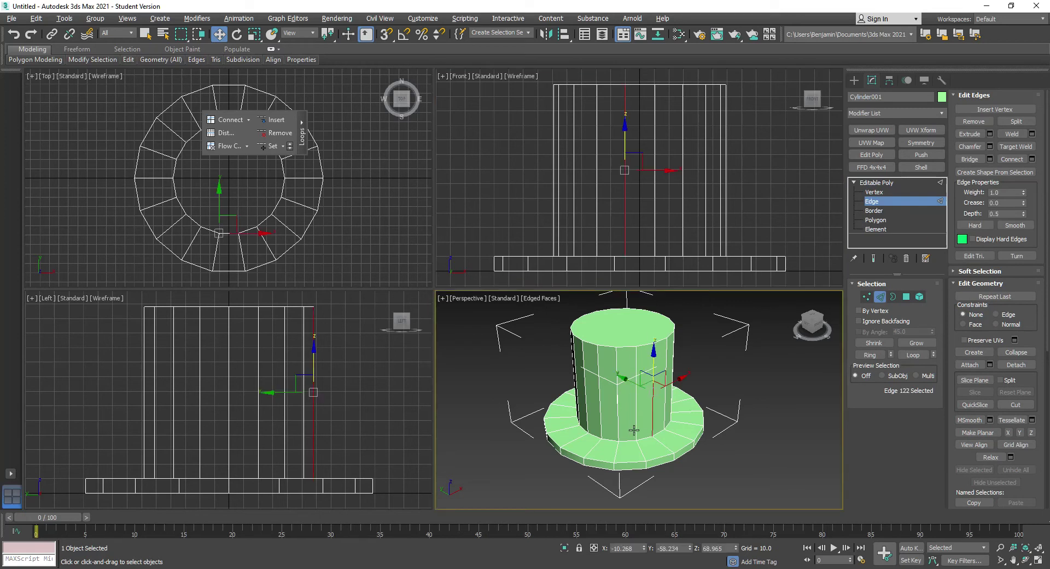
{"action": "left_click", "coordinate": [870, 355]}
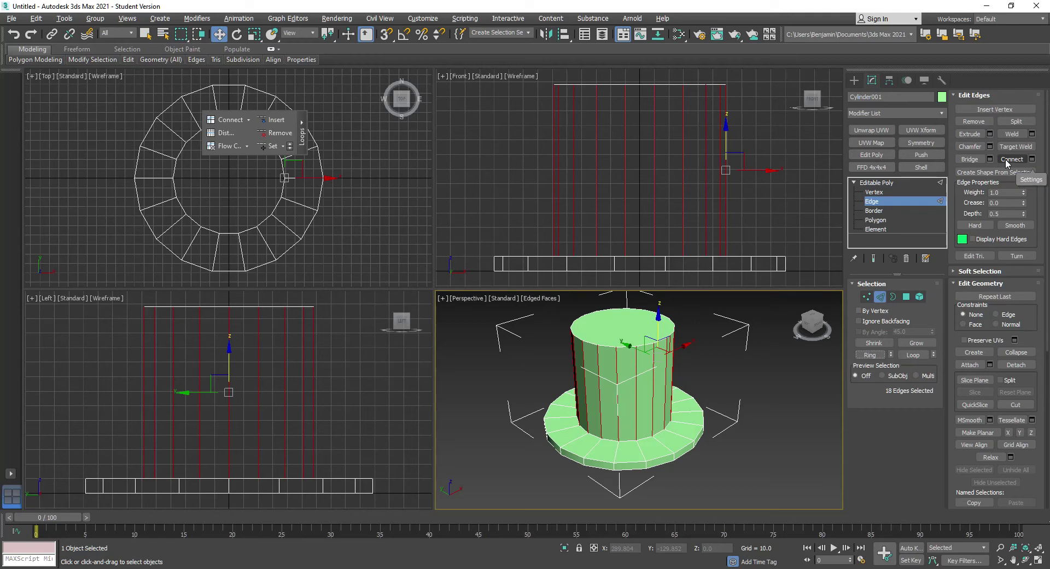
{"action": "left_click", "coordinate": [1032, 161]}
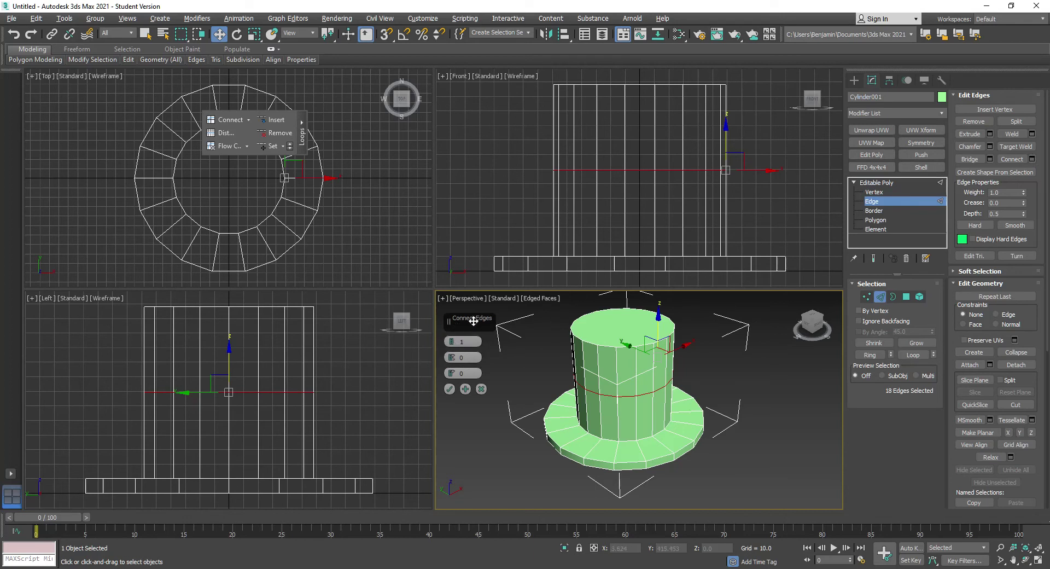
{"action": "left_click_drag", "start_coordinate": [453, 344], "coordinate": [452, 341]}
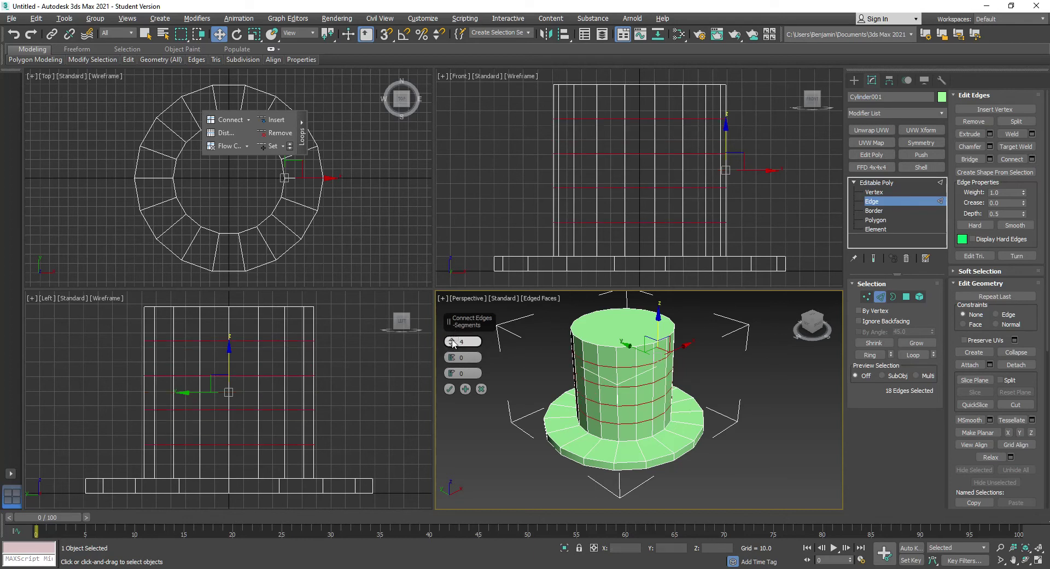
{"action": "left_click", "coordinate": [450, 389]}
{"action": "left_click", "coordinate": [464, 391]}
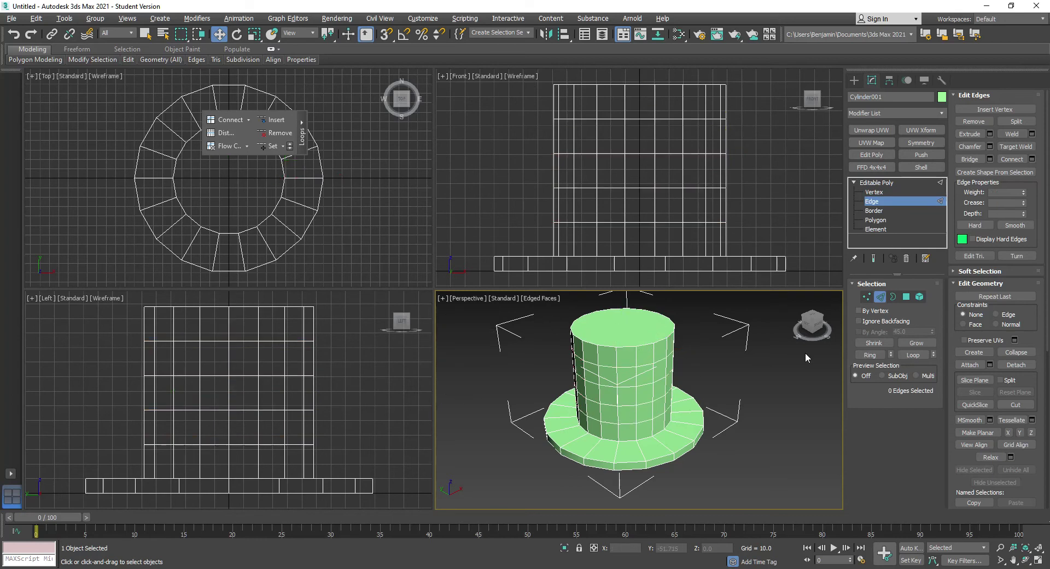
{"action": "left_click", "coordinate": [906, 297]}
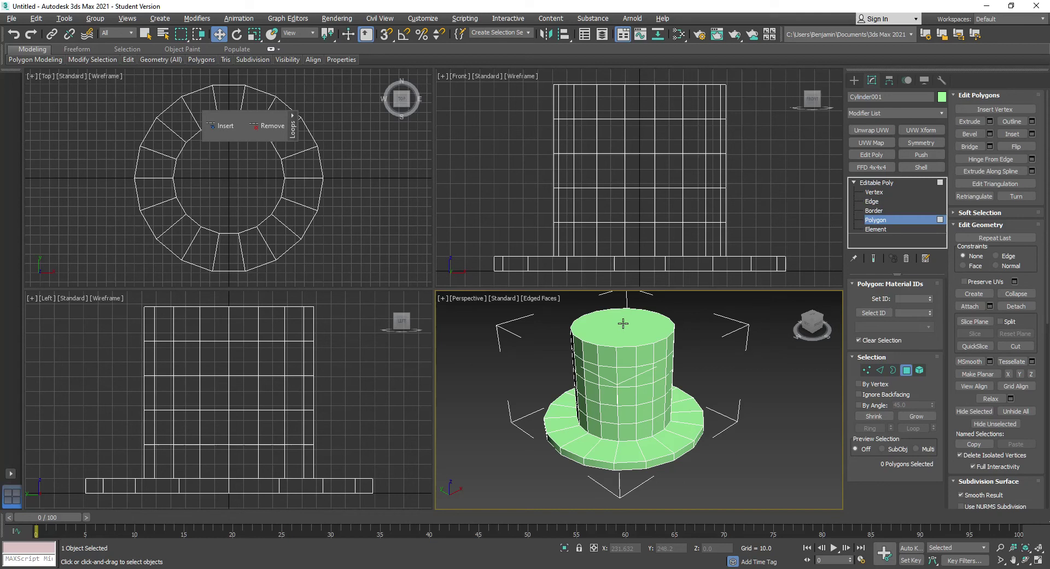
Select the top cap and grow the selection to all 91 crown polygons, then open the Modifier List.
{"action": "left_click", "coordinate": [623, 324]}
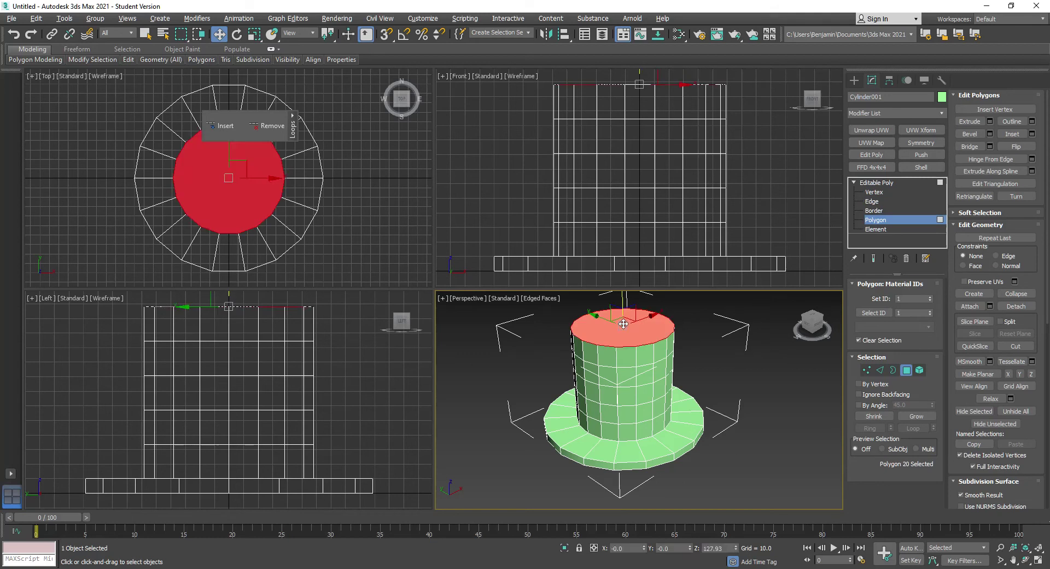
{"action": "double_click", "coordinate": [918, 417]}
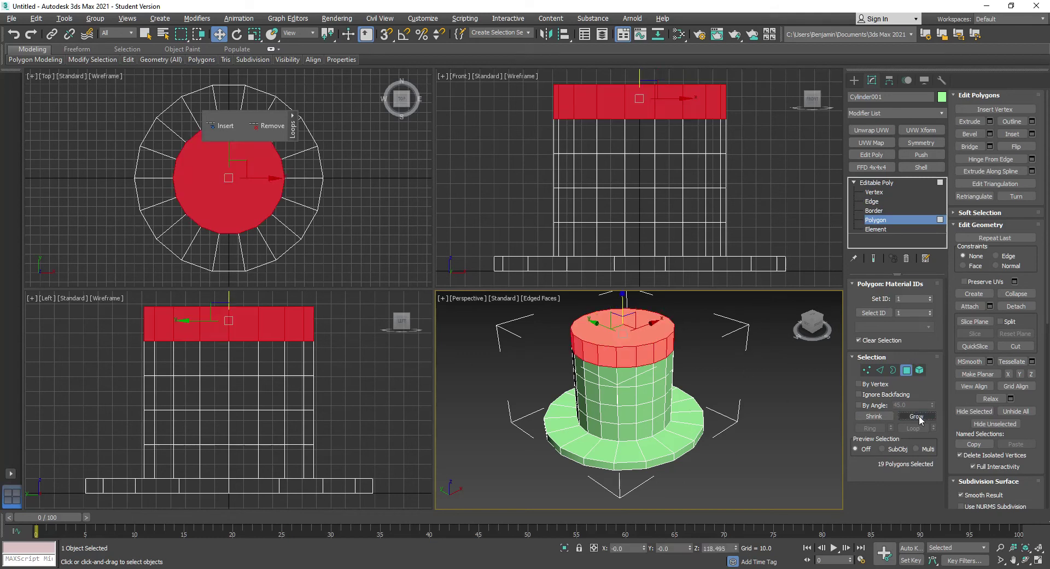
{"action": "double_click", "coordinate": [918, 417]}
{"action": "double_click", "coordinate": [918, 417]}
{"action": "double_click", "coordinate": [918, 417]}
{"action": "double_click", "coordinate": [918, 417]}
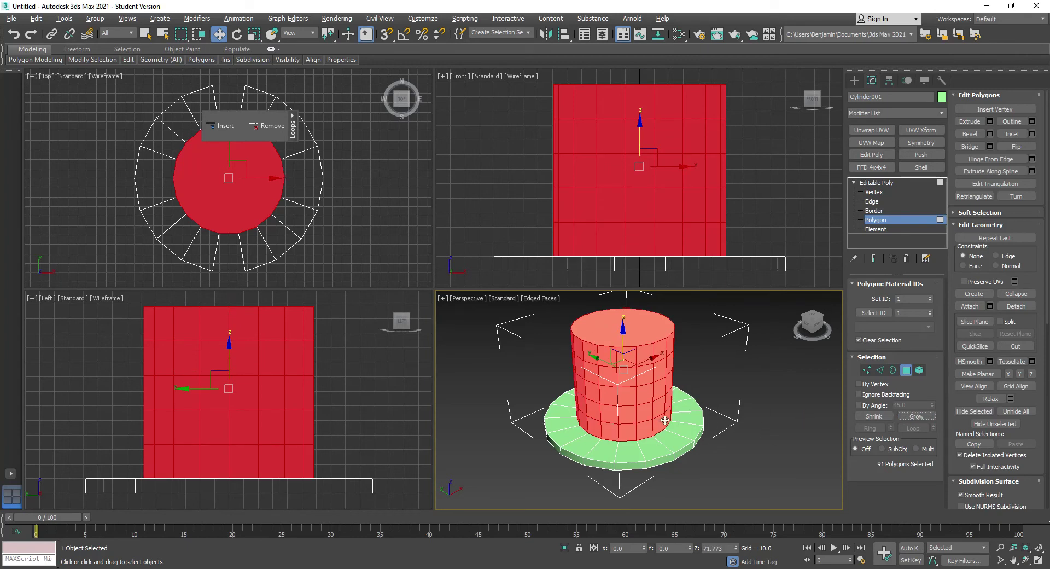
{"action": "left_click", "coordinate": [942, 111]}
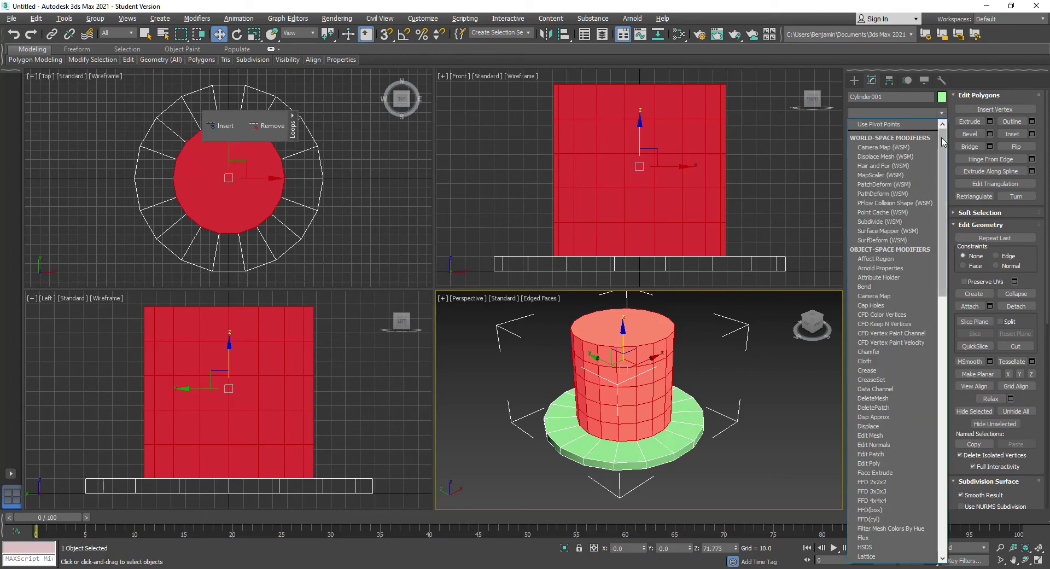
Apply a Taper modifier to Cylinder001, test the spinners, then reset Amount and Curve to 0.
{"action": "scroll", "coordinate": [930, 304], "scroll_direction": "down", "scroll_amount": 15}
{"action": "scroll", "coordinate": [927, 339], "scroll_direction": "down", "scroll_amount": 7}
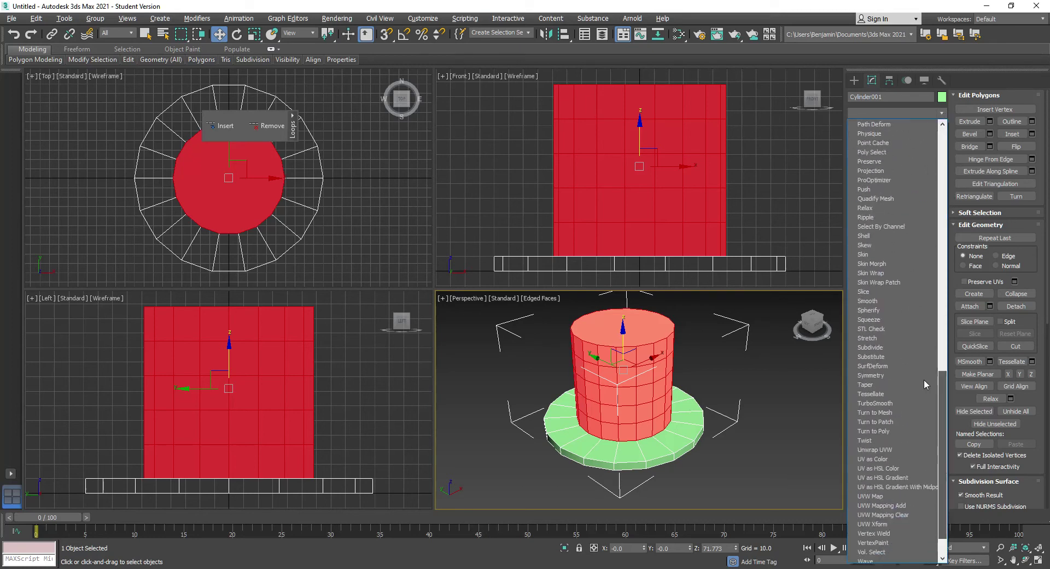
{"action": "left_click", "coordinate": [887, 384]}
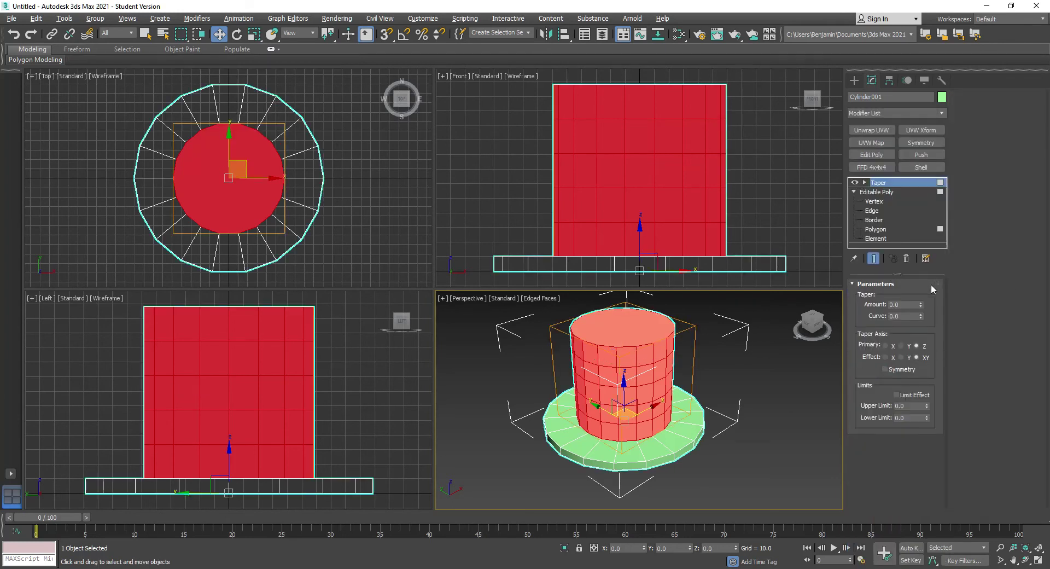
{"action": "left_click_drag", "start_coordinate": [921, 303], "coordinate": [924, 341]}
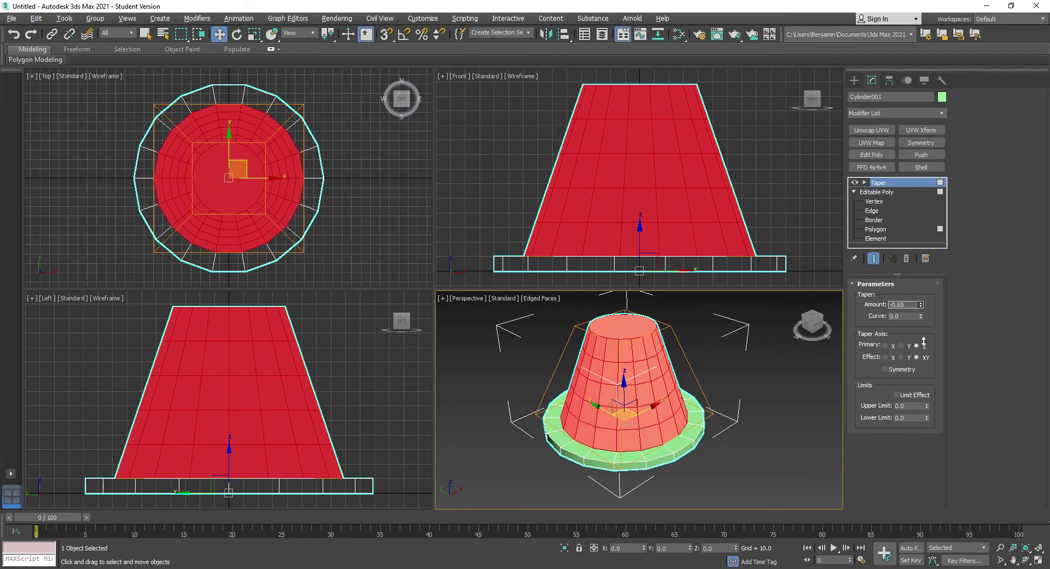
{"action": "mouse_move", "coordinate": [921, 317]}
{"action": "left_mouse_down"}
{"action": "mouse_move", "coordinate": [923, 274]}
{"action": "mouse_move", "coordinate": [921, 312]}
{"action": "left_mouse_up"}
{"action": "double_click", "coordinate": [899, 305]}
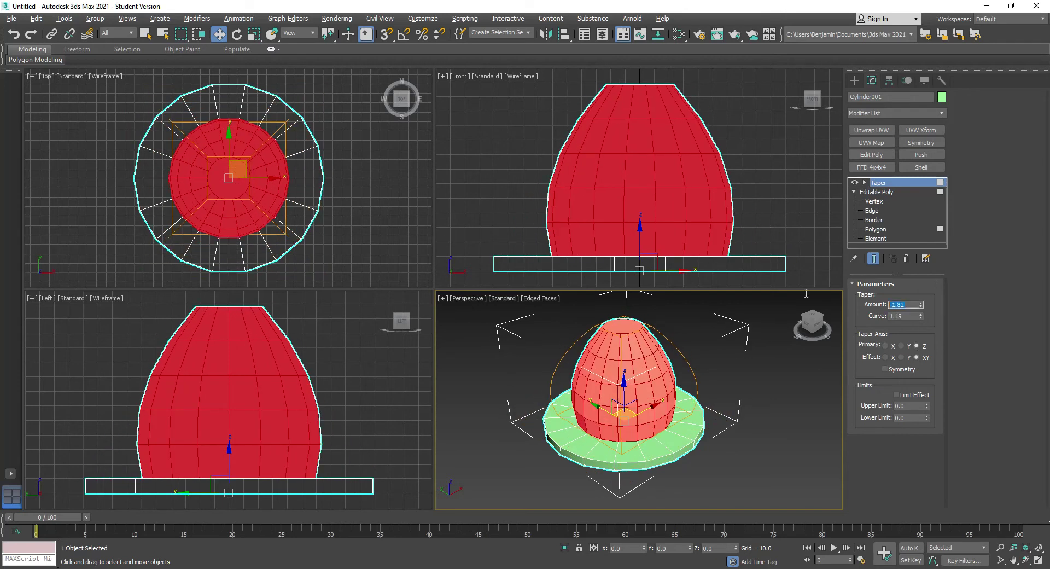
{"action": "type", "text": "0"}
{"action": "double_click", "coordinate": [908, 316]}
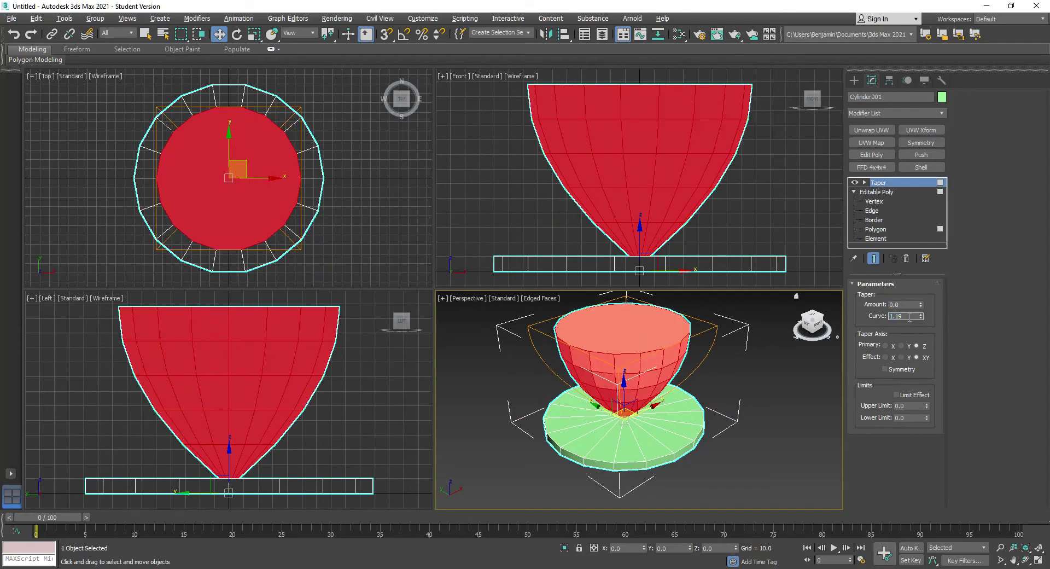
{"action": "type", "text": "0"}
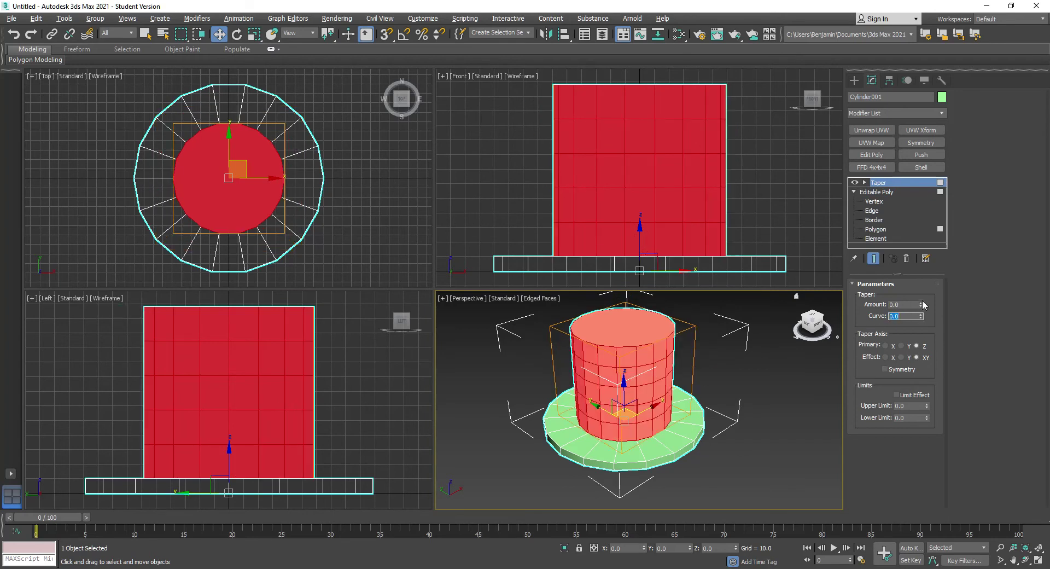
{"action": "left_click", "coordinate": [919, 309]}
Drag the Taper Amount and Curve spinners until the crown flares wider at the top.
{"action": "left_click_drag", "start_coordinate": [922, 304], "coordinate": [918, 360]}
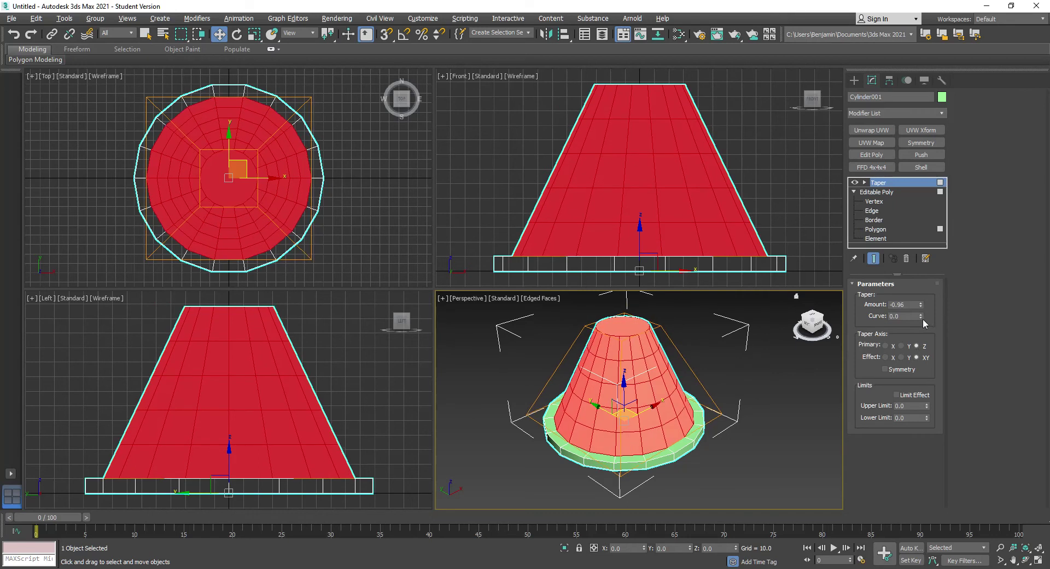
{"action": "left_click_drag", "start_coordinate": [920, 316], "coordinate": [916, 368]}
{"action": "left_click_drag", "start_coordinate": [920, 303], "coordinate": [934, 171]}
Enter Taper Amount 1.5 and Curve -1, then deselect and reselect the crown to inspect.
{"action": "double_click", "coordinate": [907, 304]}
{"action": "type", "text": "1.5"}
{"action": "key", "text": "Return"}
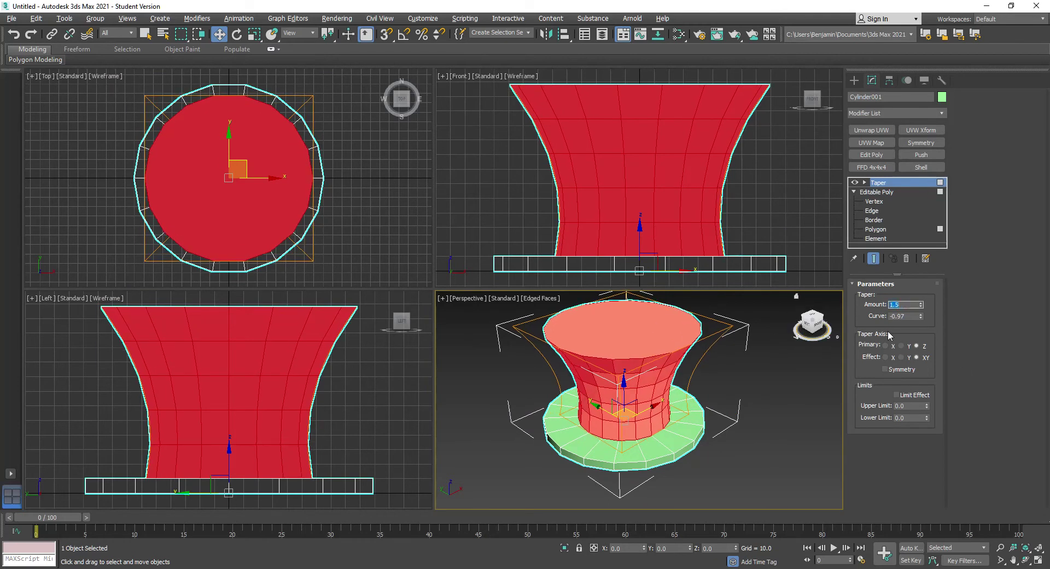
{"action": "double_click", "coordinate": [908, 316]}
{"action": "type", "text": "-1"}
{"action": "key", "text": "Return"}
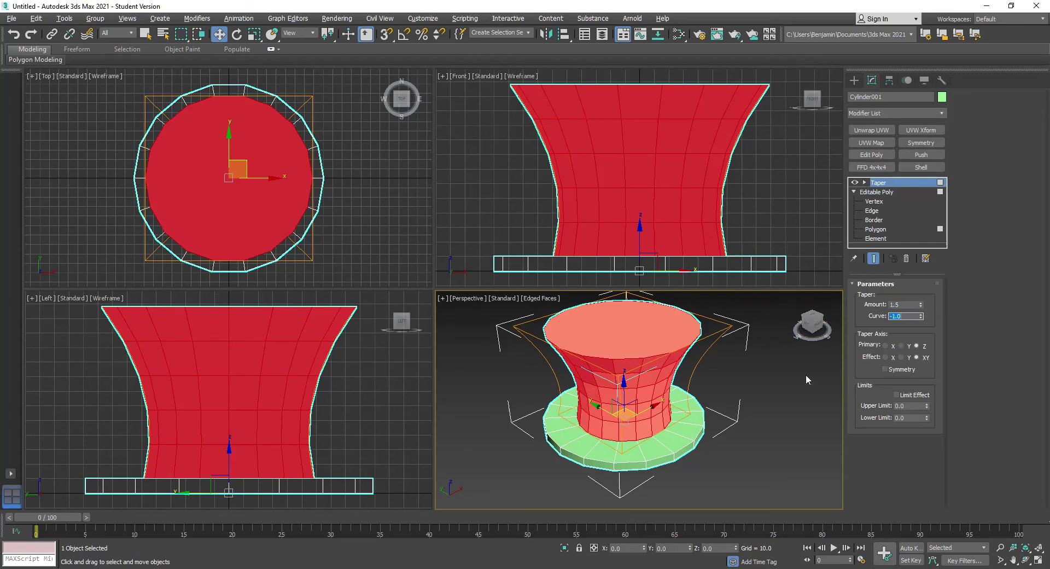
{"action": "left_click", "coordinate": [783, 431]}
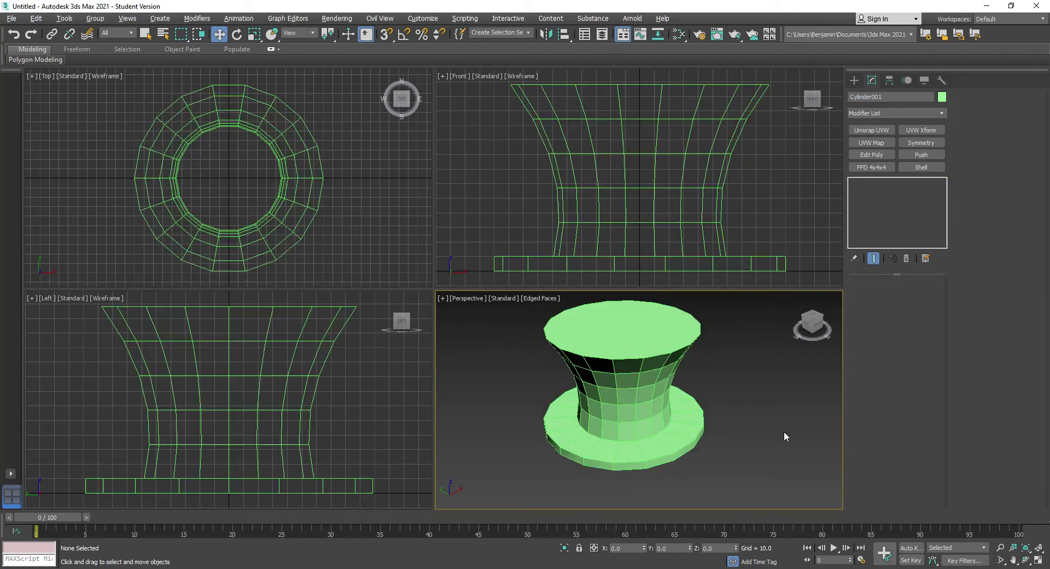
{"action": "left_click", "coordinate": [613, 401]}
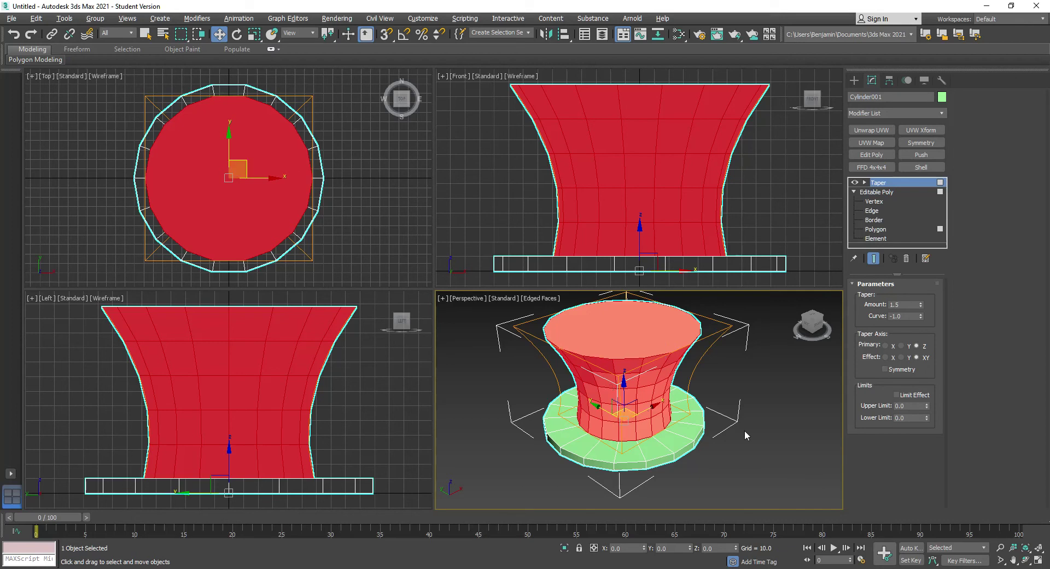
Convert Cylinder001 to Editable Poly, collapsing the Taper, and enter Polygon sub-object level.
{"action": "right_click", "coordinate": [661, 337]}
{"action": "mouse_move", "coordinate": [693, 452]}
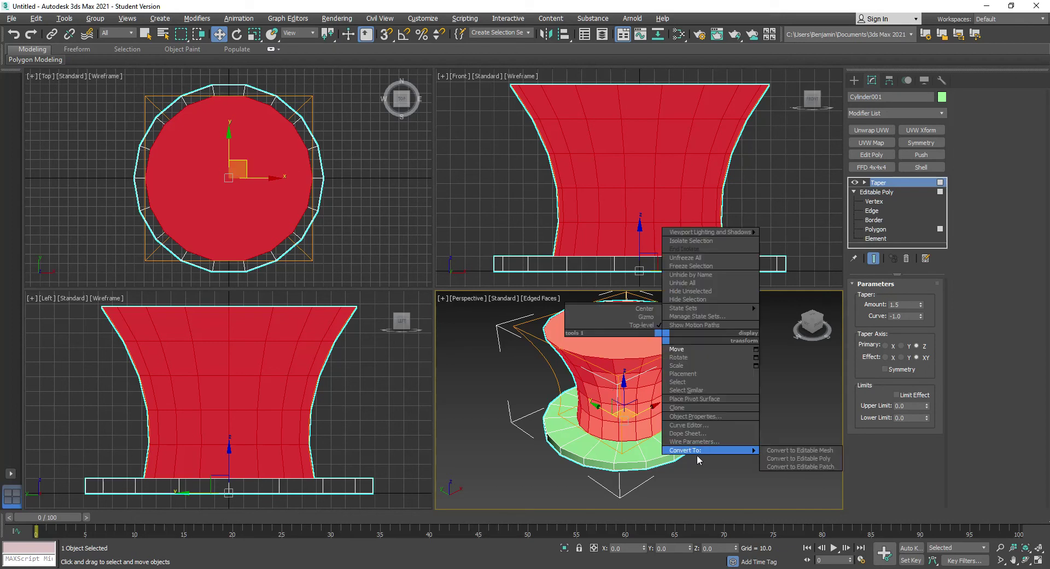
{"action": "left_click", "coordinate": [799, 458]}
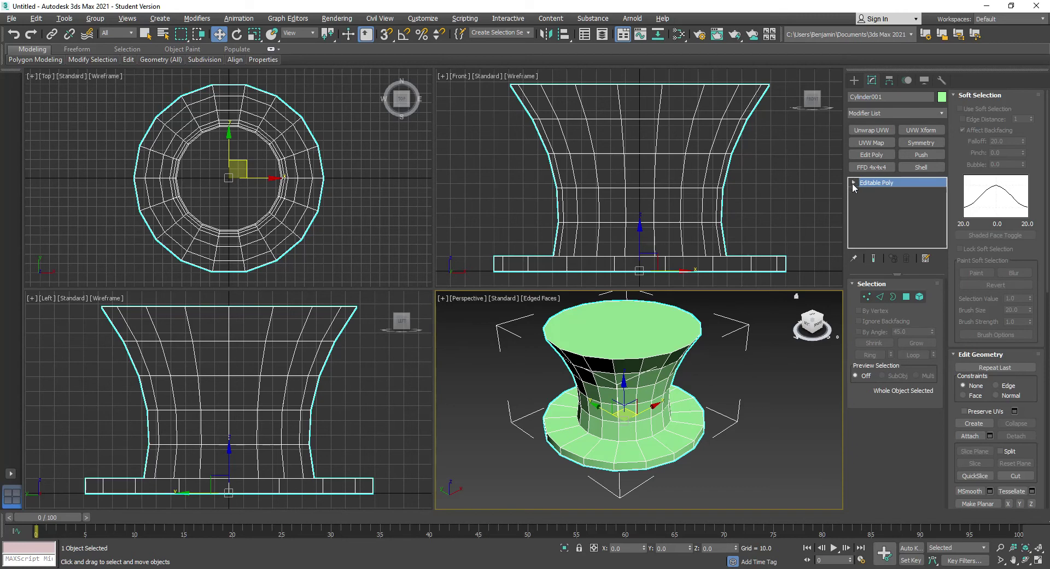
{"action": "left_click", "coordinate": [853, 183]}
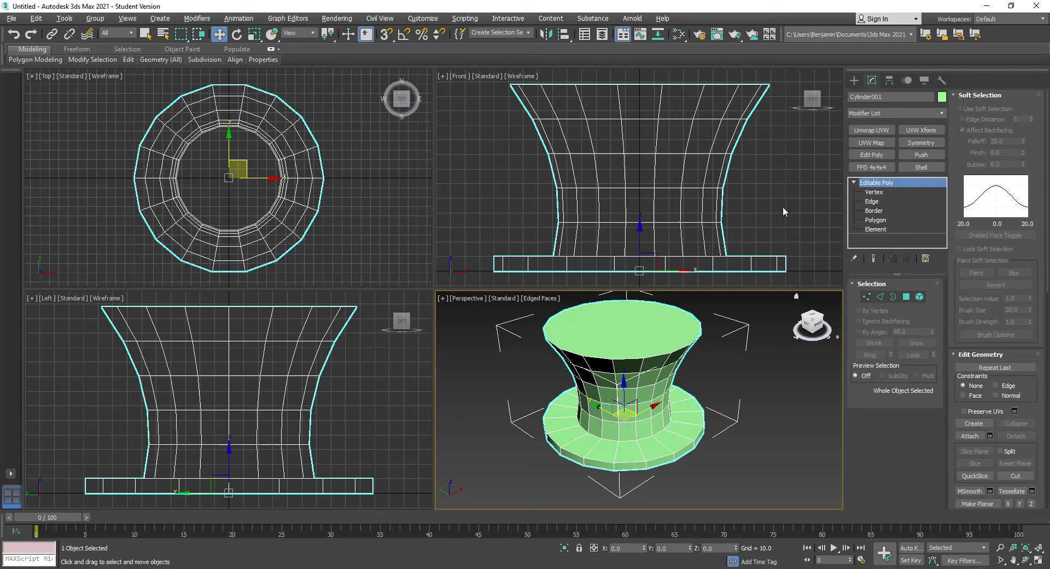
{"action": "left_click", "coordinate": [875, 220]}
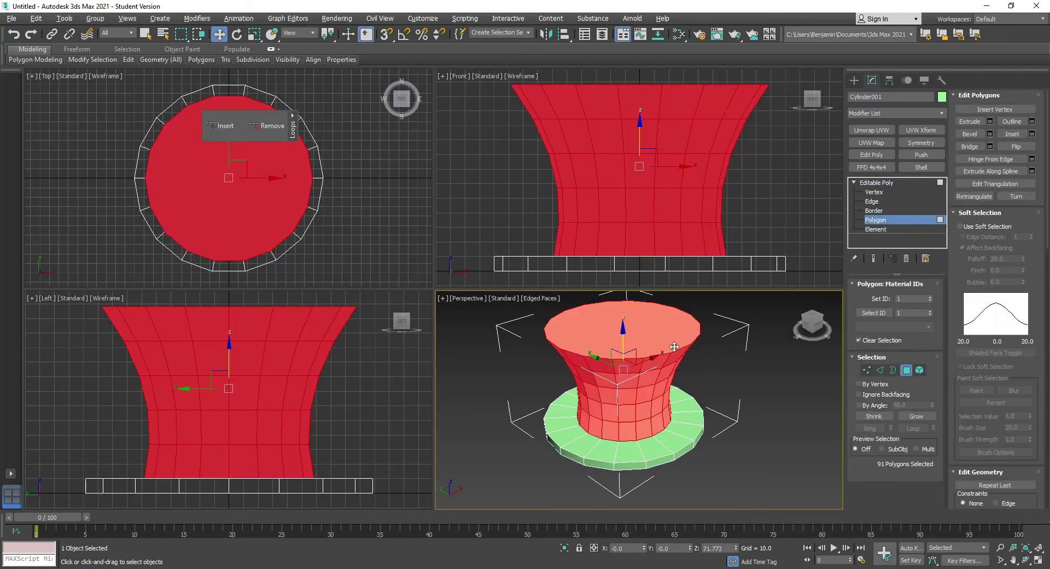
Clear the selection and drag-select polygons around the hat's base, dropping the outer ring.
{"action": "left_click", "coordinate": [767, 348]}
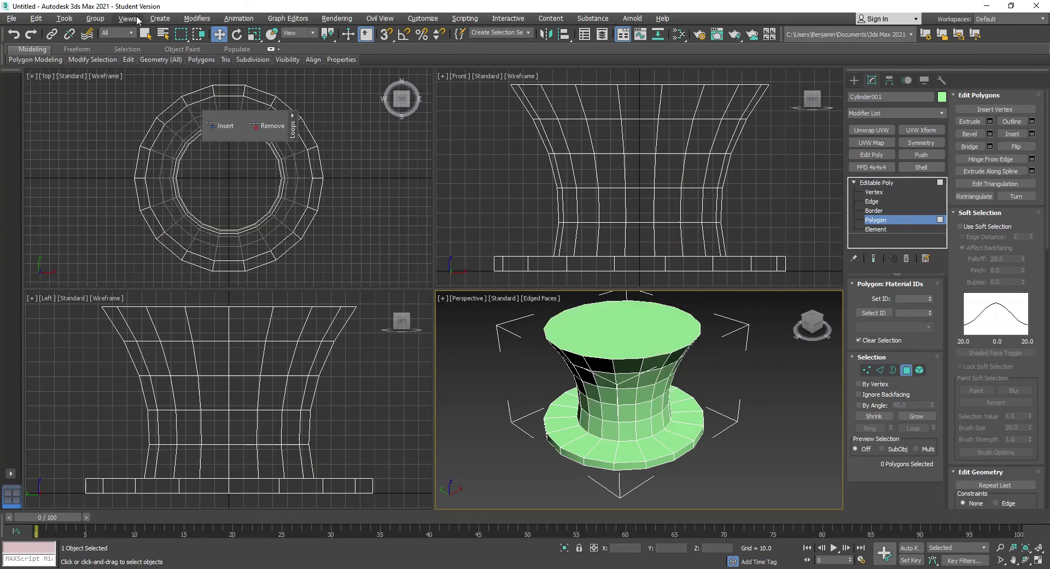
{"action": "left_click", "coordinate": [144, 35]}
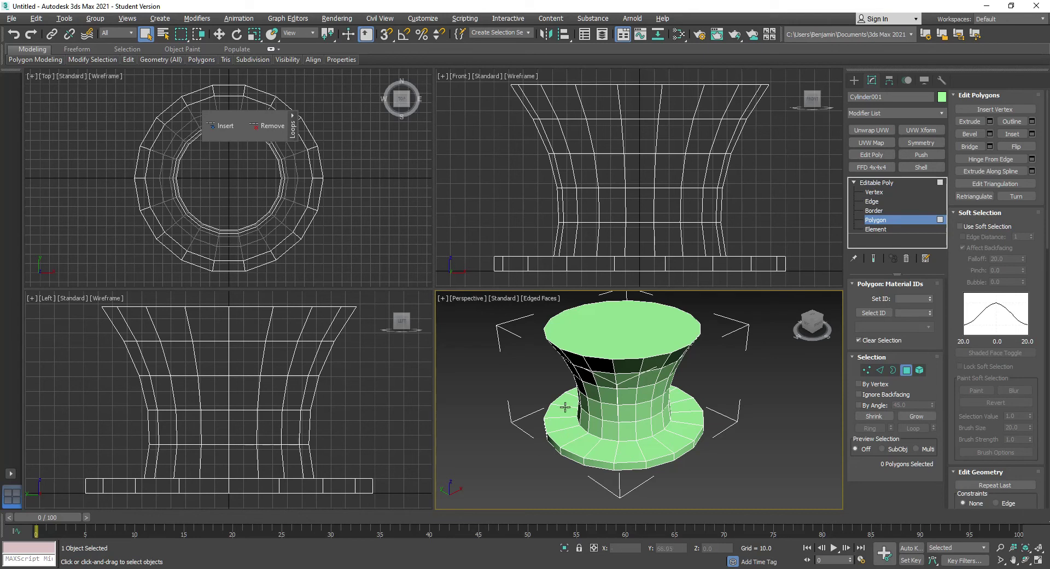
{"action": "left_click_drag", "start_coordinate": [474, 281], "coordinate": [816, 235]}
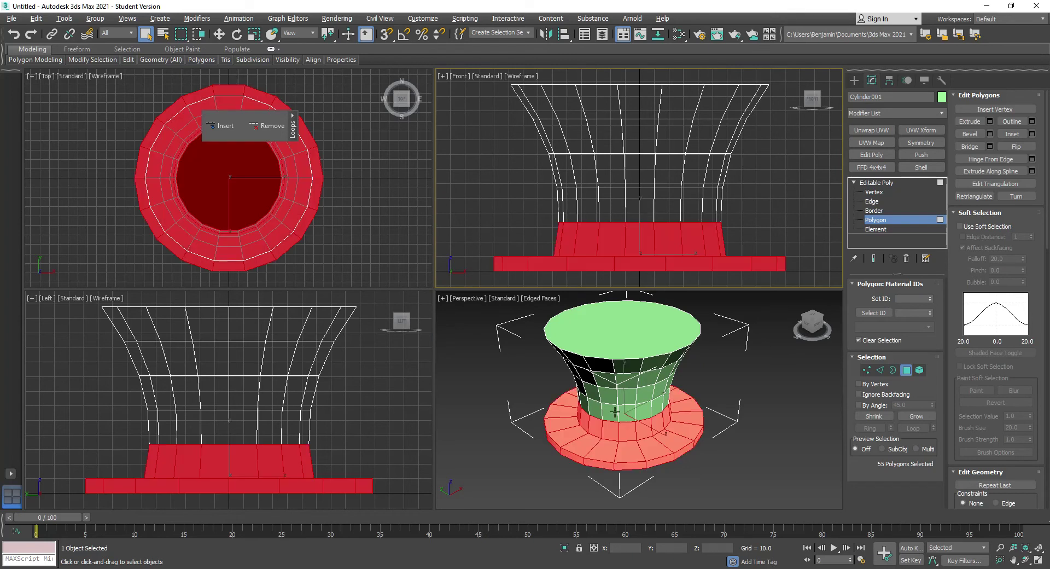
{"action": "left_click", "coordinate": [869, 417]}
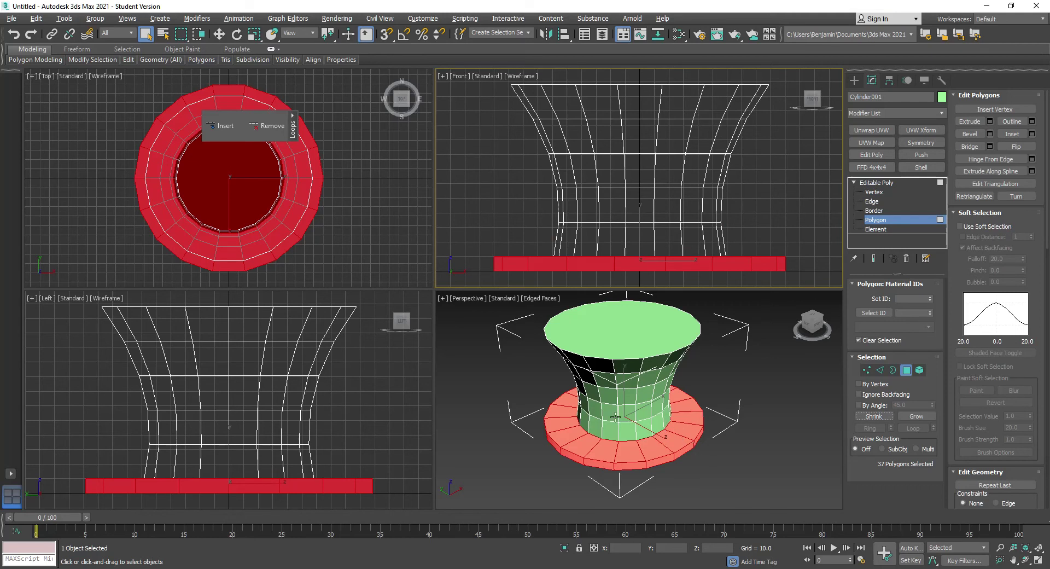
From the underside view, pick the bottom cap polygon and Grow twice to select the brim.
{"action": "left_click", "coordinate": [814, 324]}
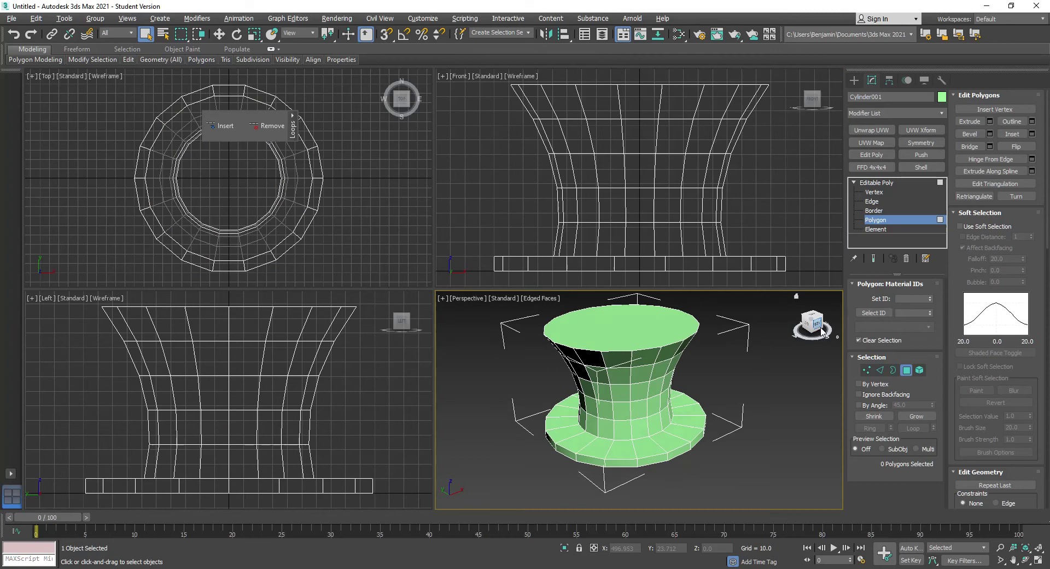
{"action": "left_click", "coordinate": [812, 327]}
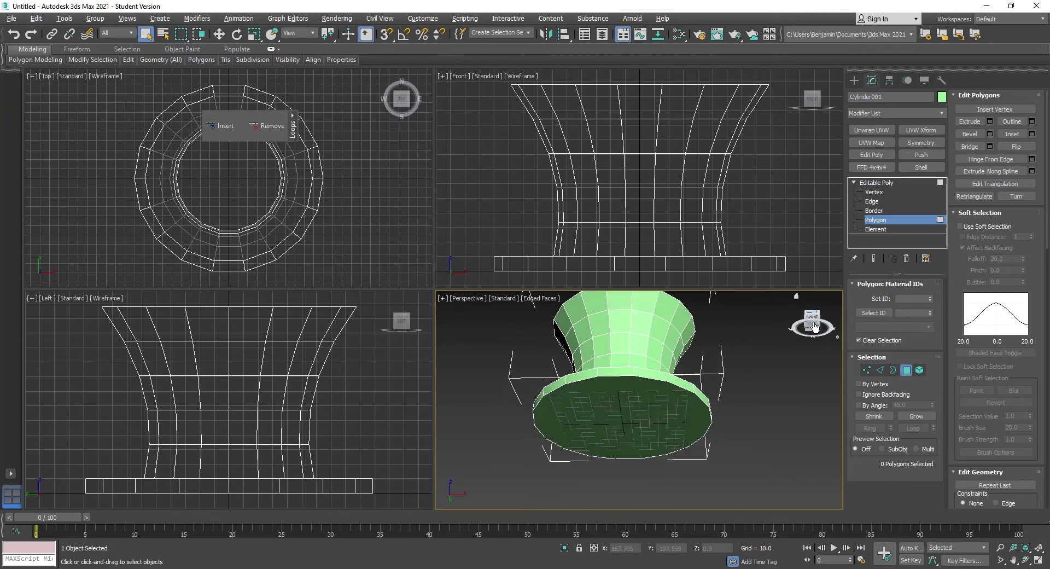
{"action": "left_click", "coordinate": [604, 407]}
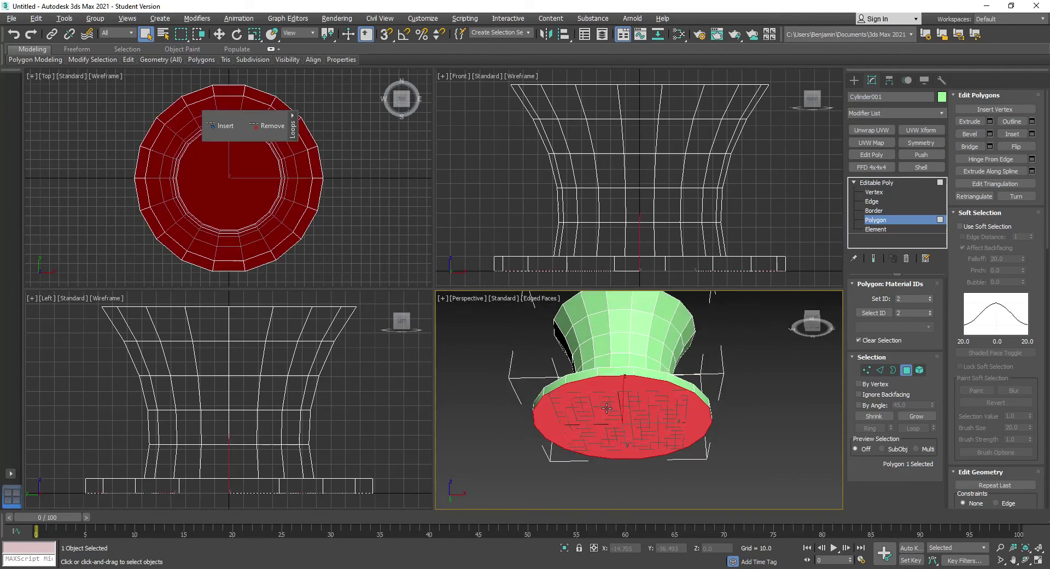
{"action": "left_click", "coordinate": [921, 418]}
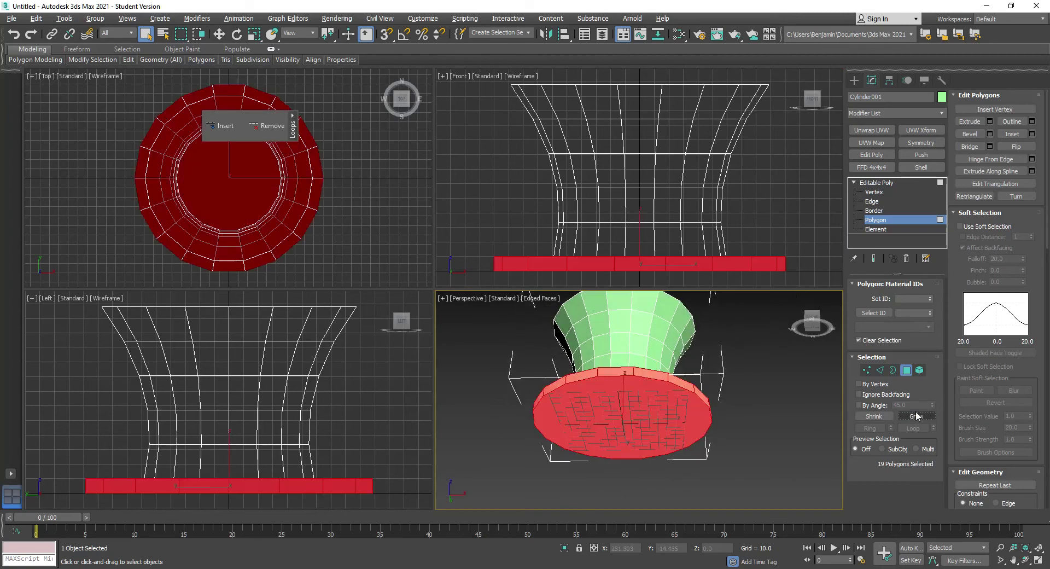
{"action": "left_click", "coordinate": [813, 321]}
{"action": "left_click", "coordinate": [814, 321]}
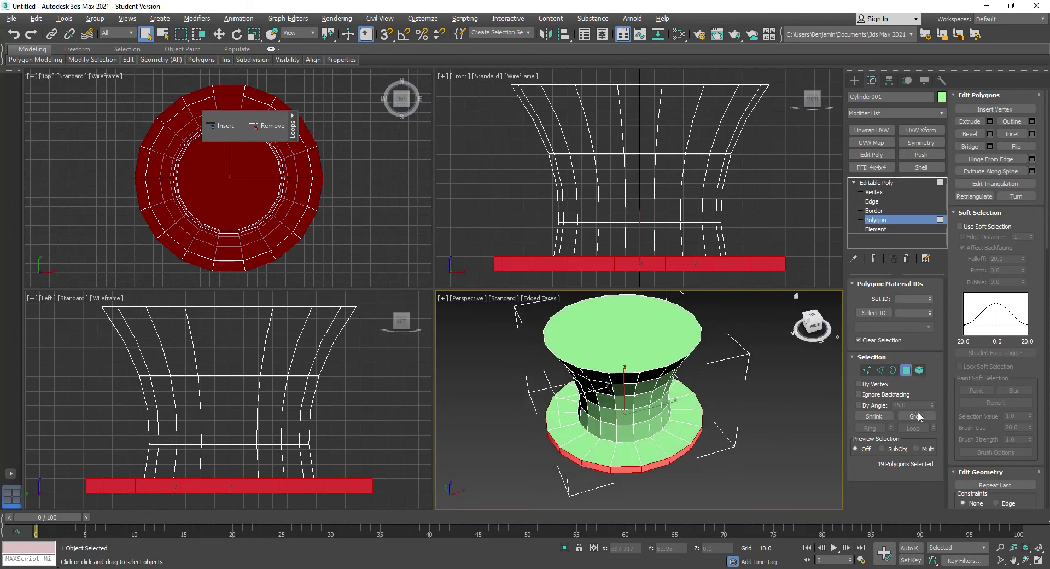
{"action": "left_click", "coordinate": [917, 416]}
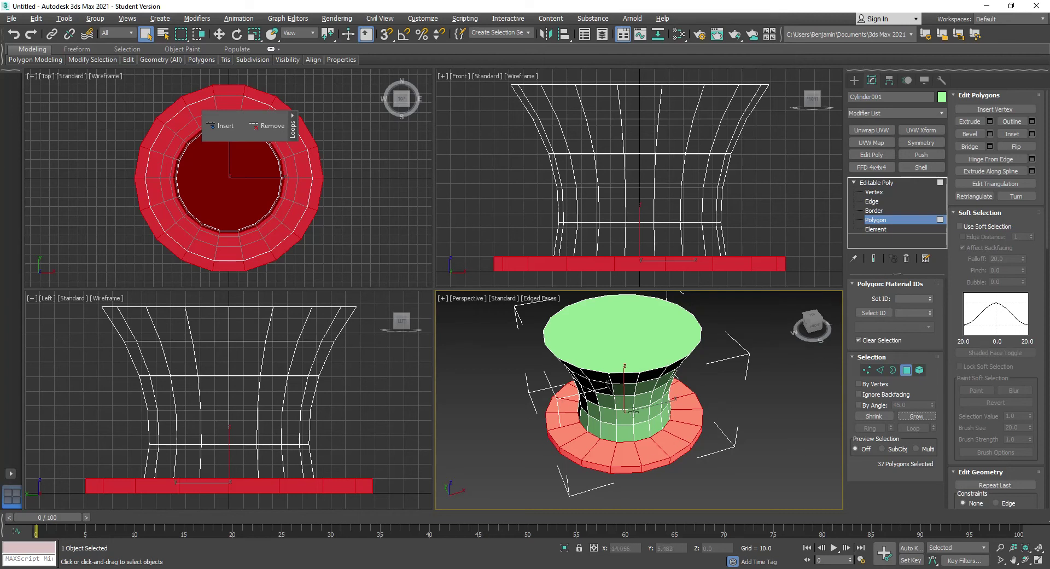
Add a Bend modifier to the selected brim polygons.
{"action": "left_click", "coordinate": [905, 113]}
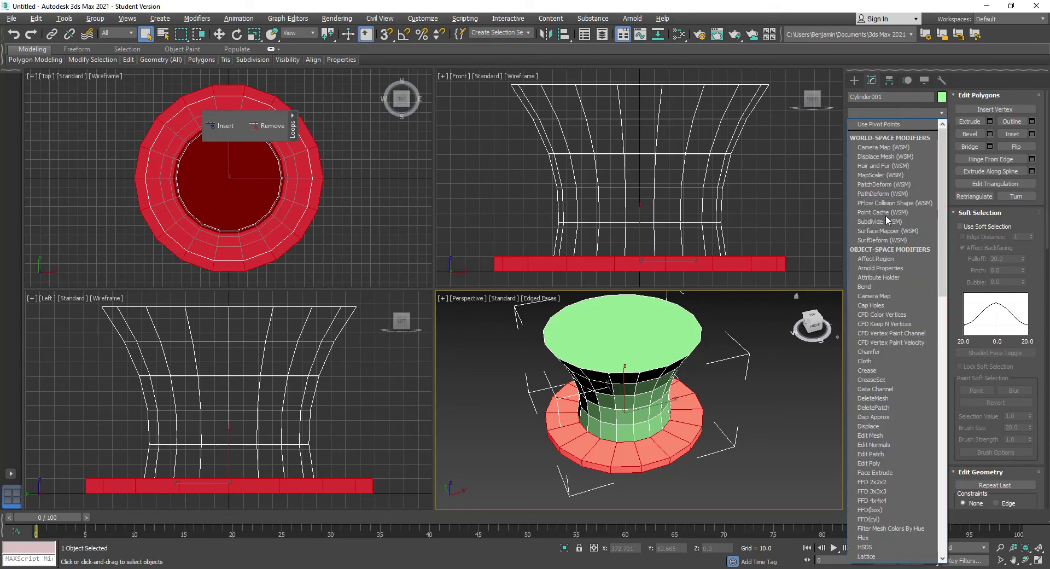
{"action": "left_click", "coordinate": [879, 287]}
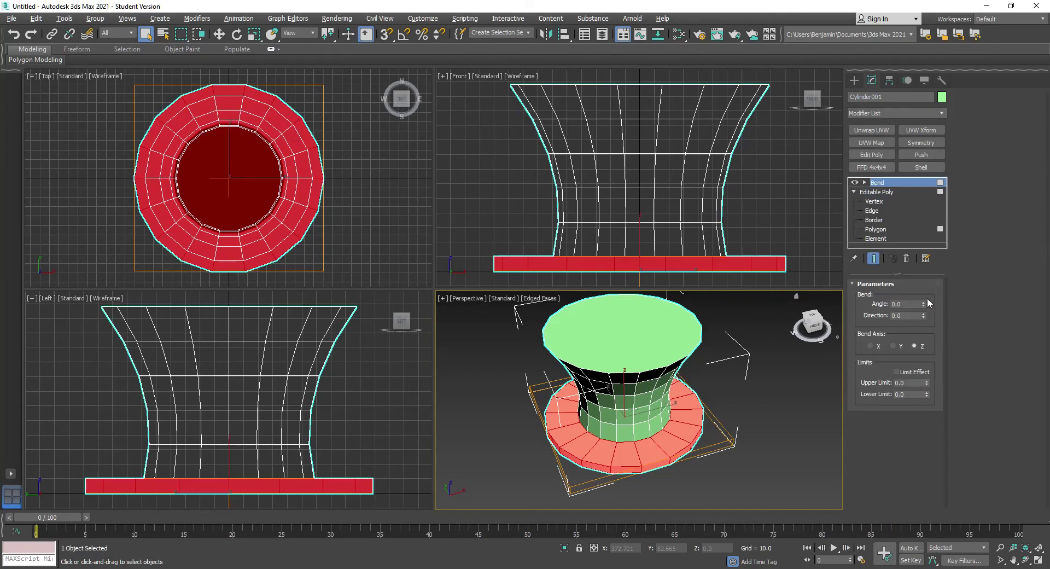
{"action": "left_click_drag", "start_coordinate": [924, 303], "coordinate": [936, 280]}
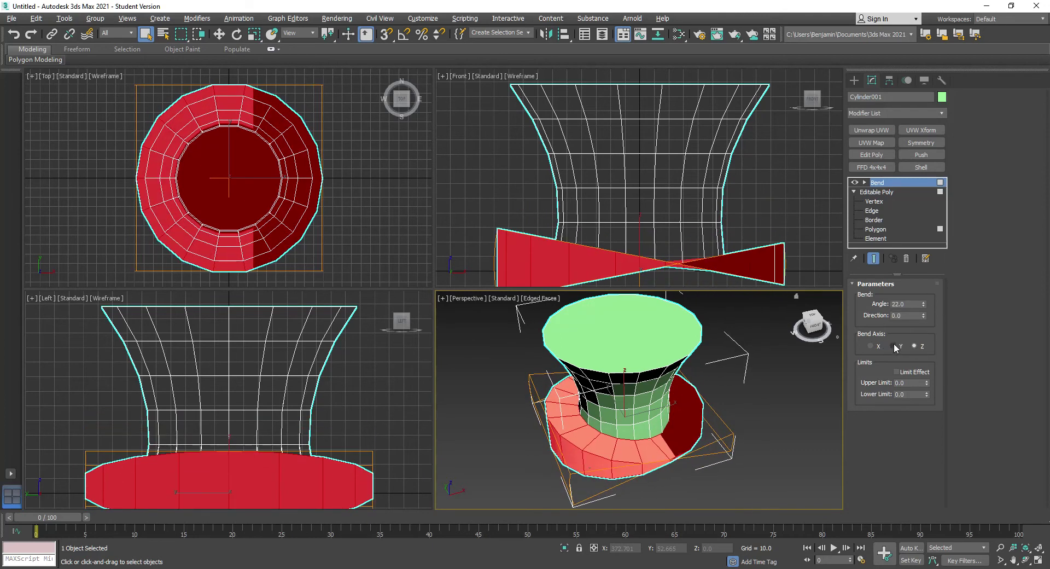
Set the Bend axis to X and Angle to -81 so the brim sides curl upward.
{"action": "left_click", "coordinate": [895, 345]}
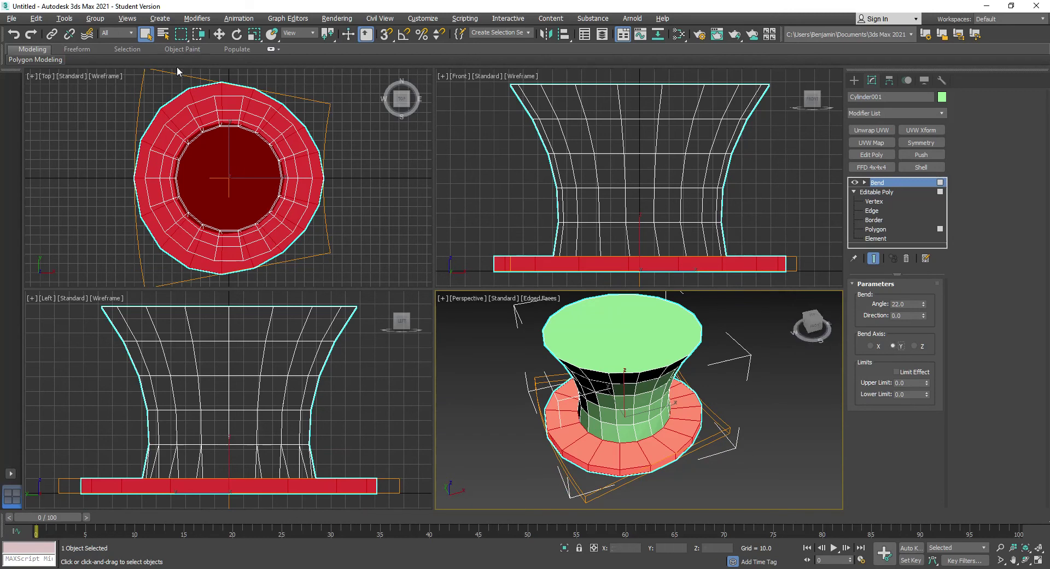
{"action": "left_click", "coordinate": [872, 346]}
{"action": "left_click", "coordinate": [654, 209]}
{"action": "scroll", "coordinate": [656, 206], "scroll_direction": "down", "scroll_amount": 2}
{"action": "scroll", "coordinate": [649, 225], "scroll_direction": "up", "scroll_amount": 2}
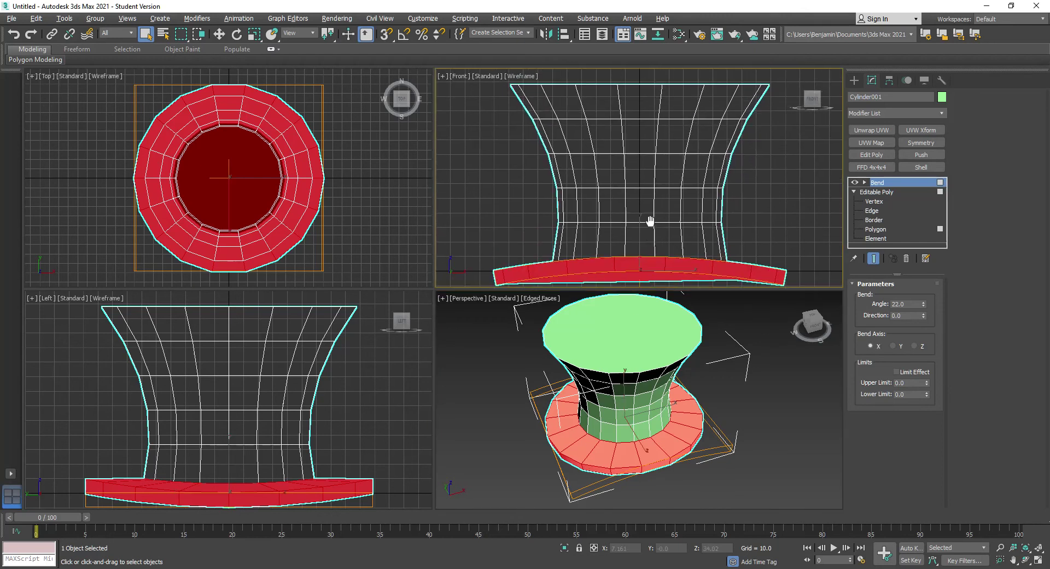
{"action": "left_click_drag", "start_coordinate": [923, 304], "coordinate": [921, 417]}
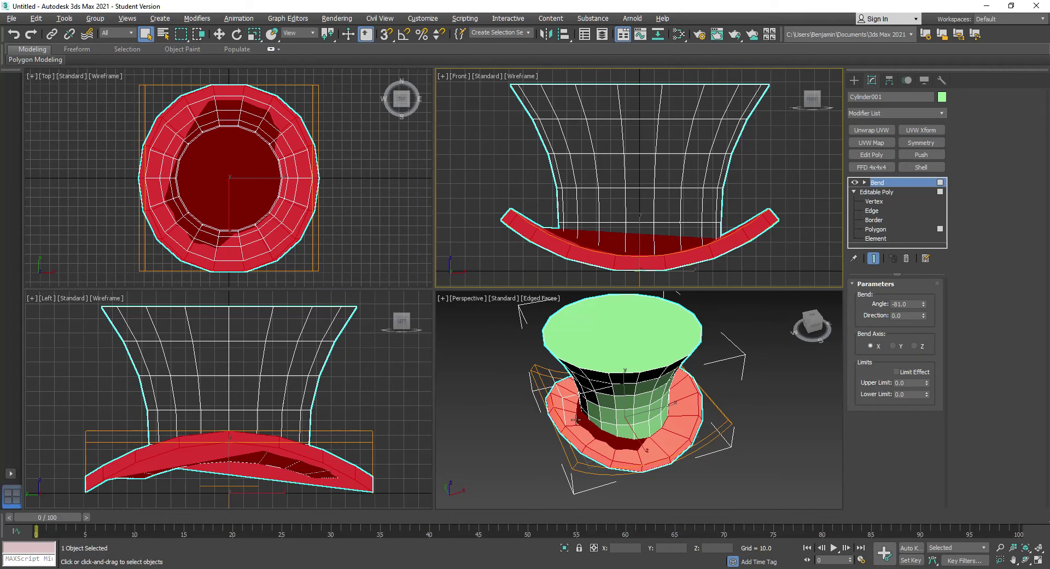
{"action": "left_click", "coordinate": [794, 375]}
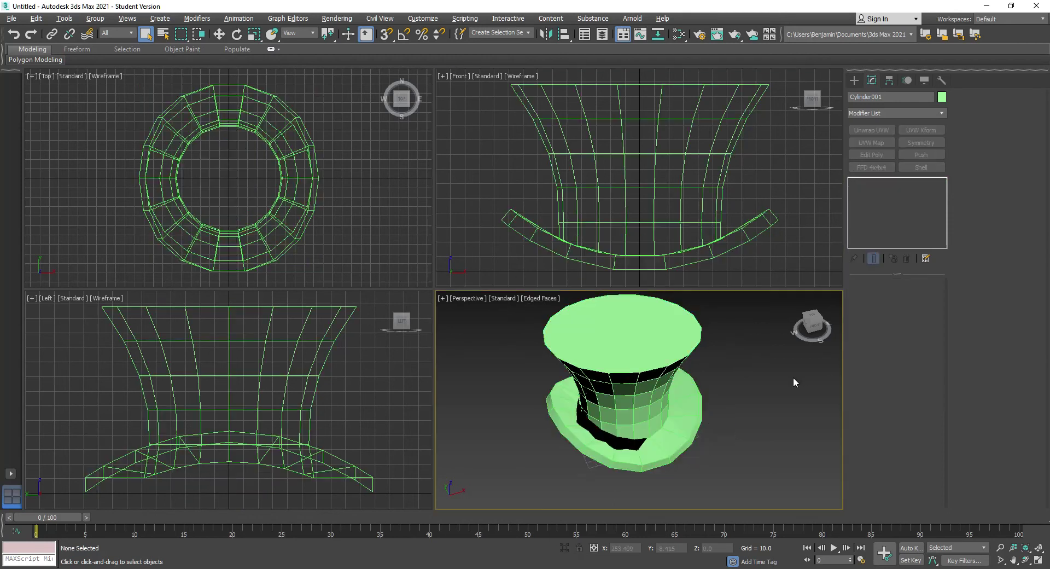
Convert the bent hat to Editable Poly and enter Polygon sub-object level.
{"action": "left_click", "coordinate": [613, 434]}
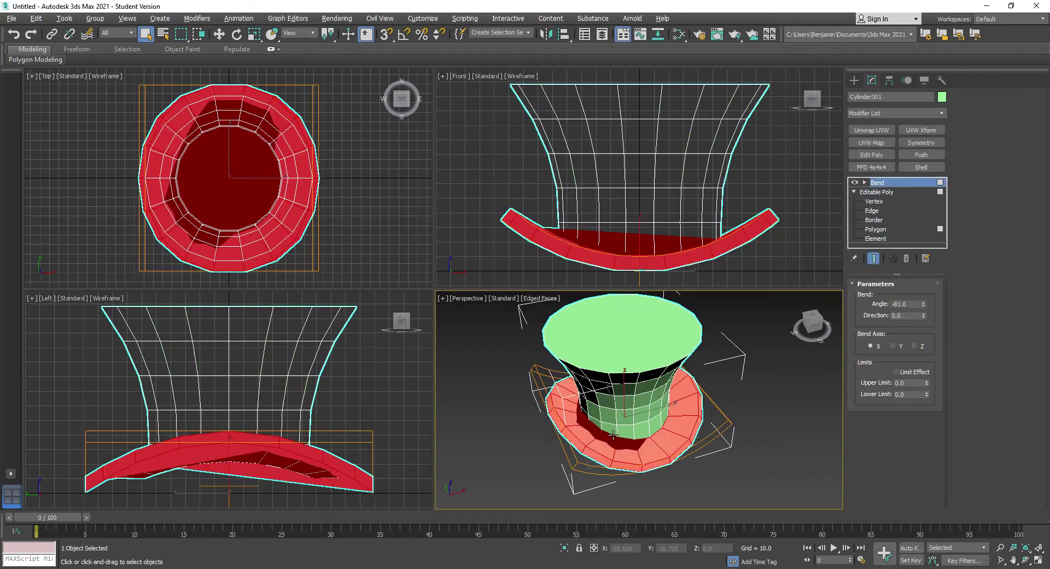
{"action": "right_click", "coordinate": [634, 359]}
{"action": "mouse_move", "coordinate": [668, 470]}
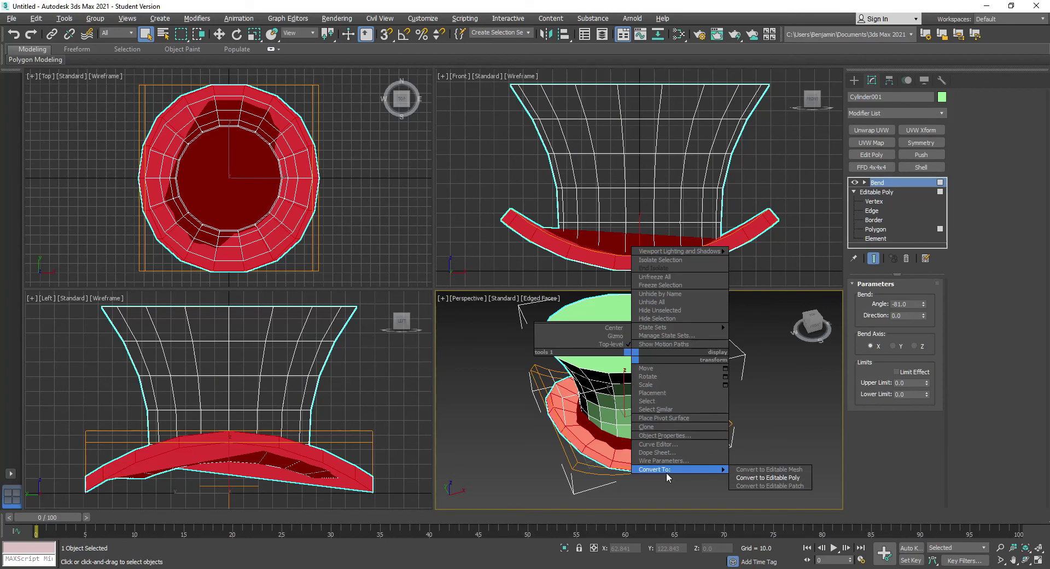
{"action": "left_click", "coordinate": [768, 477]}
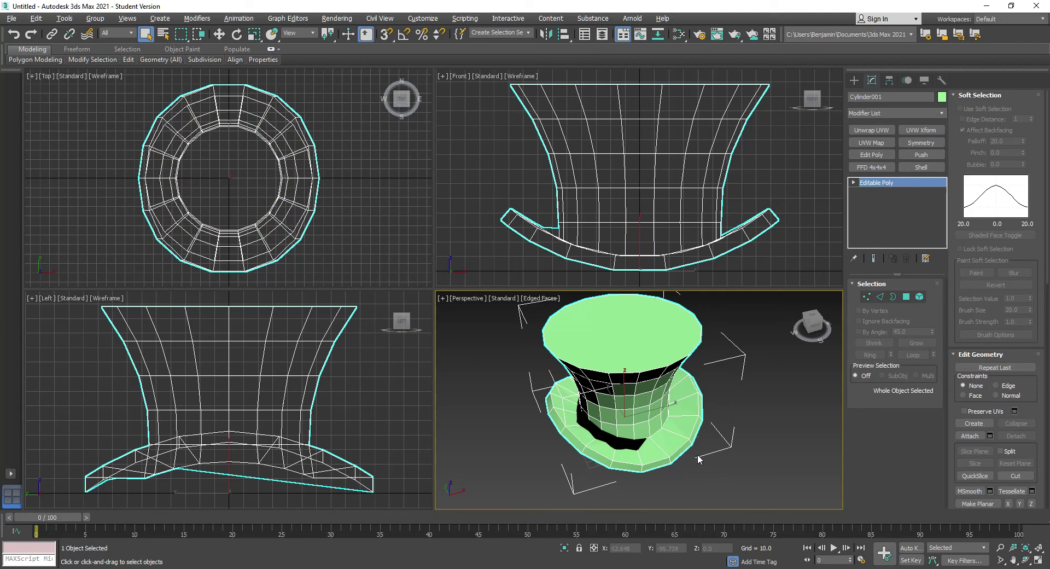
{"action": "left_click", "coordinate": [854, 183]}
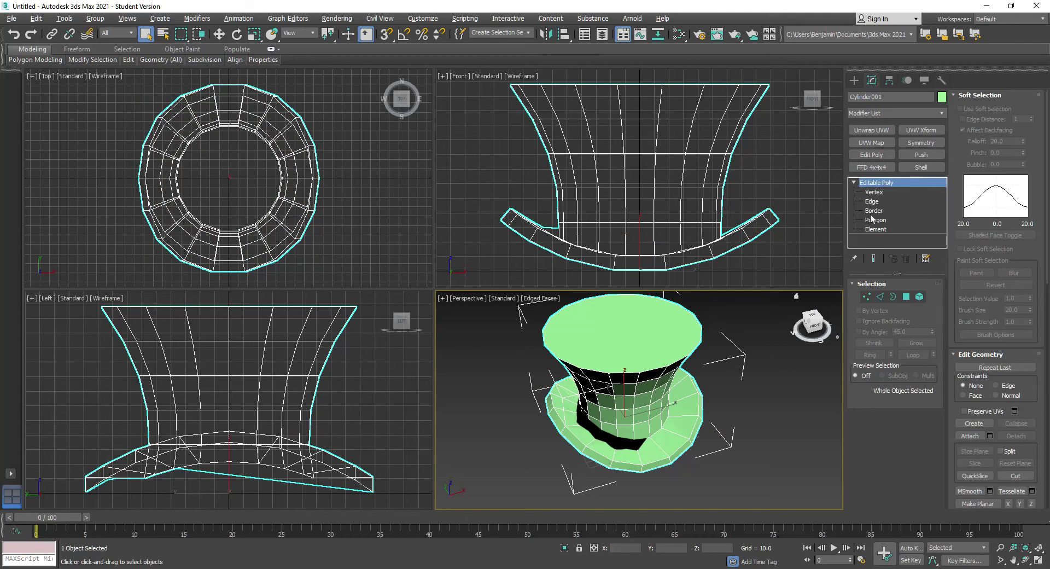
{"action": "left_click", "coordinate": [875, 219]}
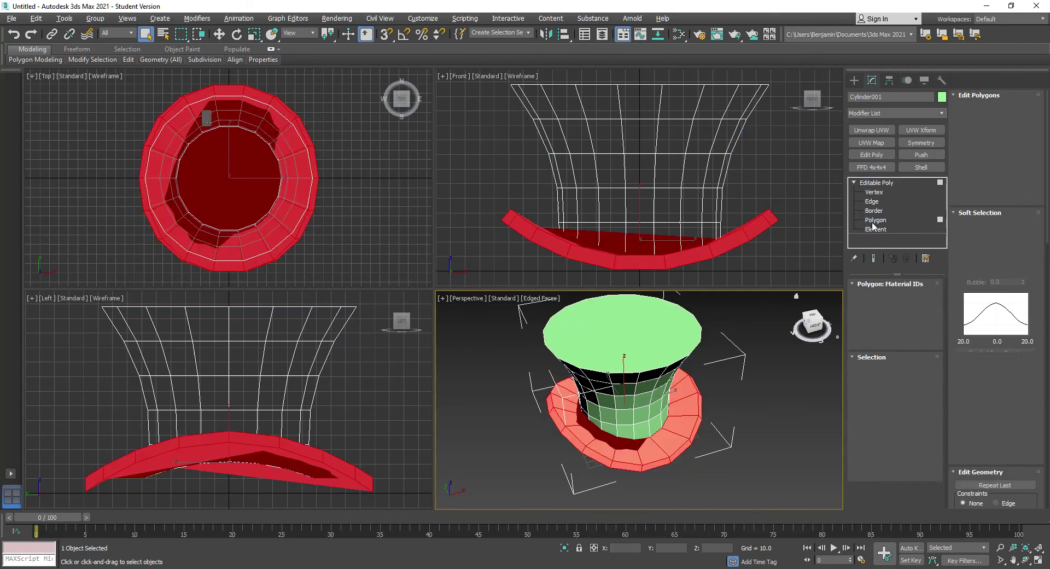
Orbit beneath the hat and select the large polygon capping the brim's underside.
{"action": "left_click", "coordinate": [737, 403]}
{"action": "left_click_drag", "start_coordinate": [817, 328], "coordinate": [817, 296]}
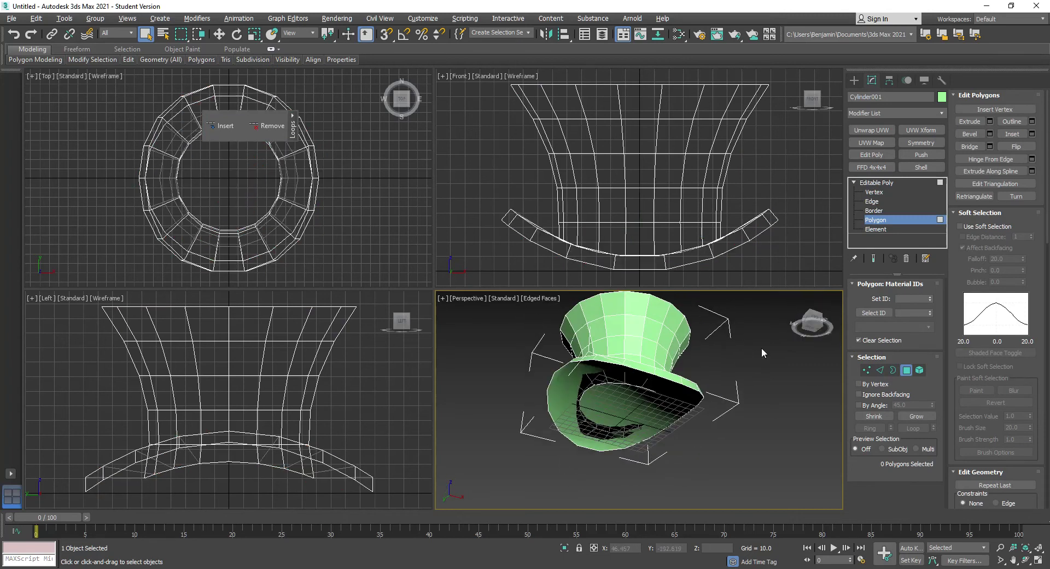
{"action": "left_click", "coordinate": [589, 379]}
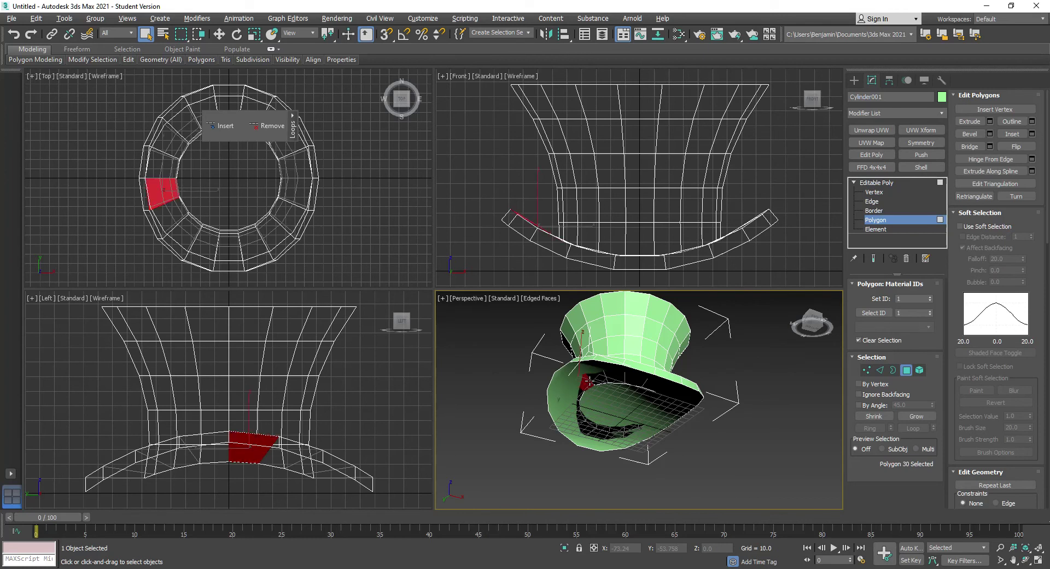
{"action": "left_click", "coordinate": [618, 398]}
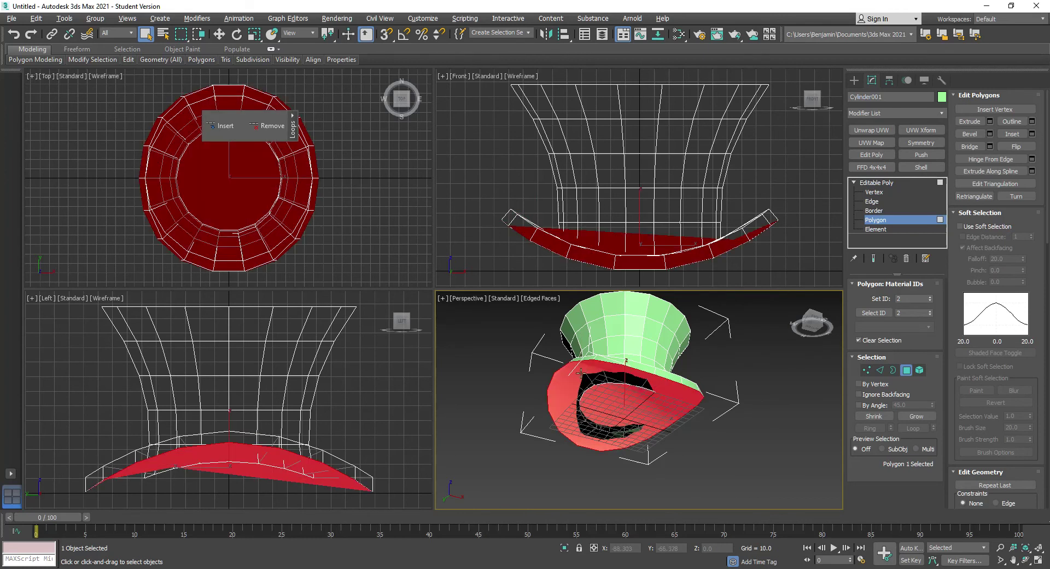
{"action": "left_click", "coordinate": [598, 378]}
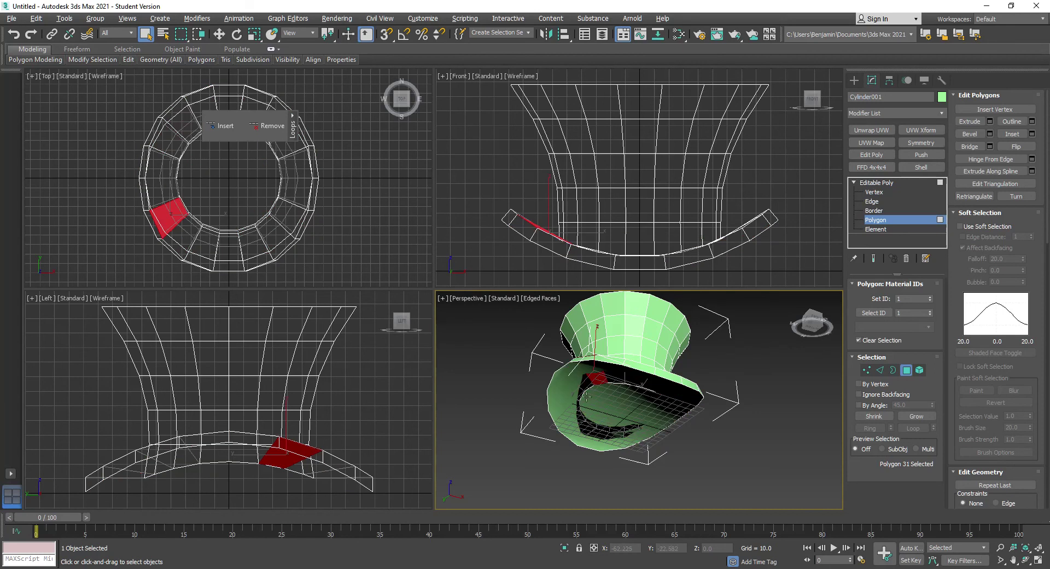
{"action": "left_click", "coordinate": [602, 407]}
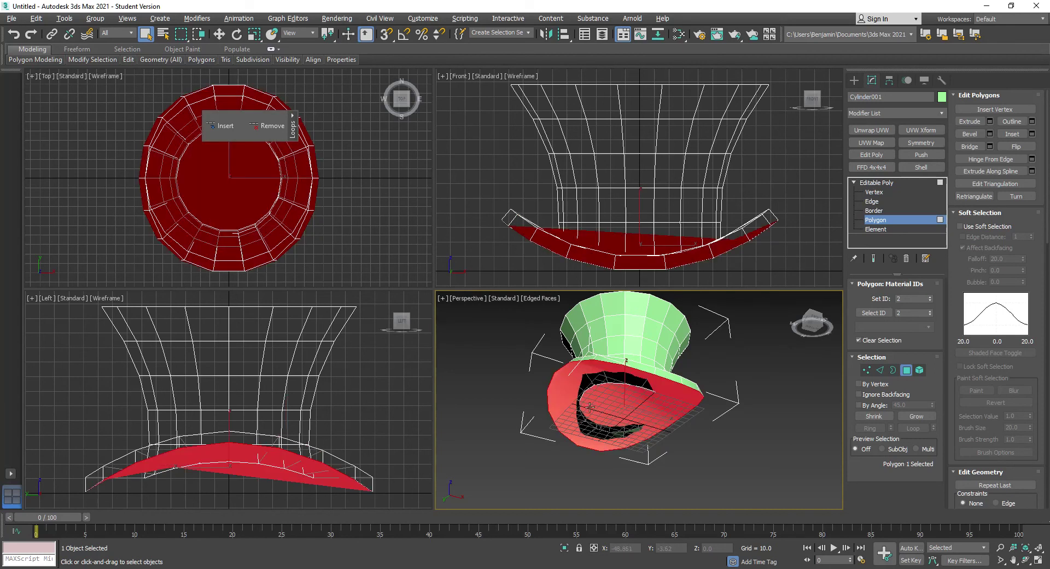
{"action": "middle_click_drag", "start_coordinate": [629, 383], "coordinate": [648, 427], "text": "alt"}
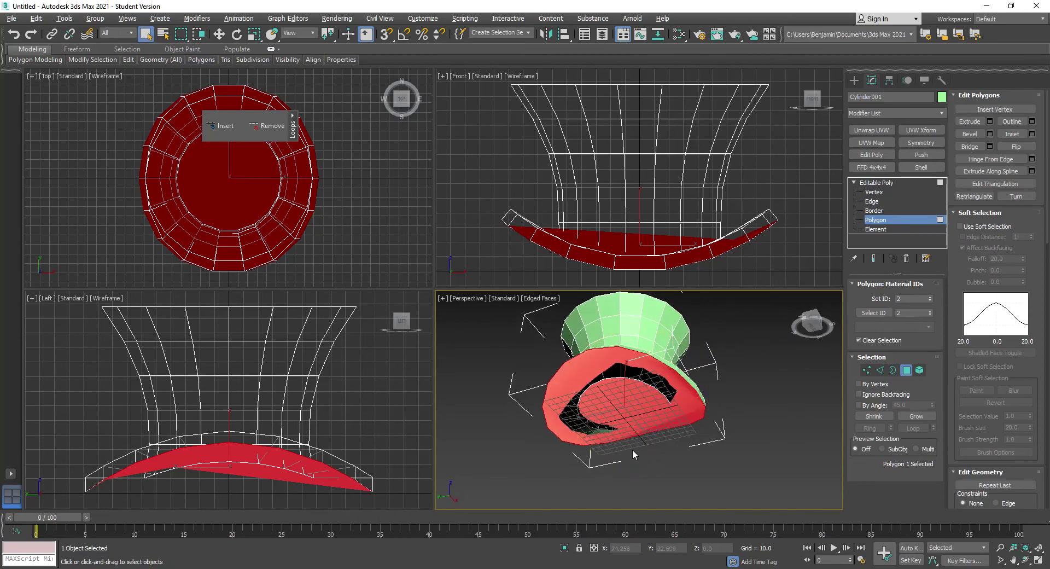
{"action": "left_click", "coordinate": [923, 80]}
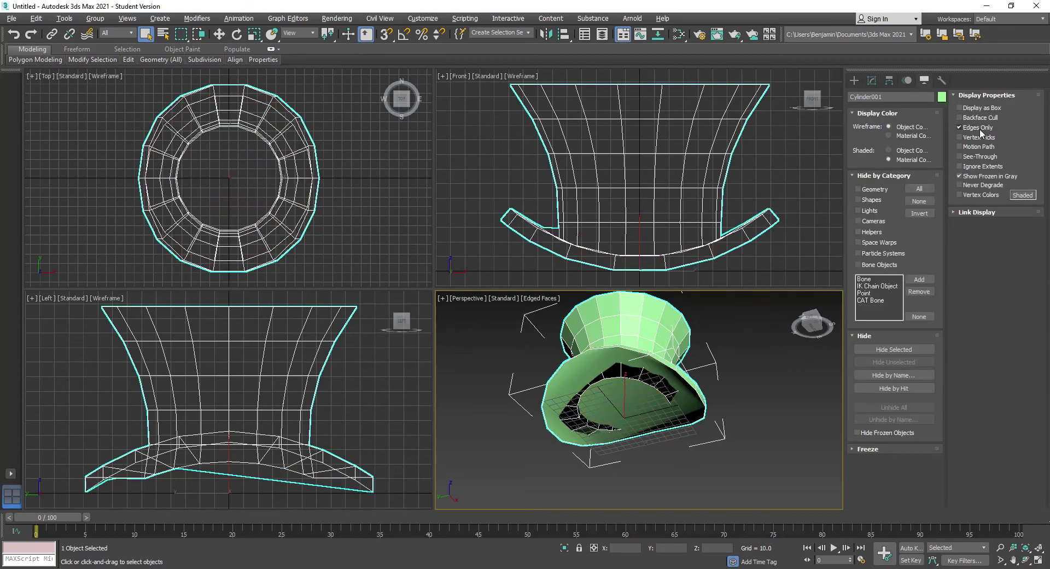
Toggle Edges Only, hide the grid and maximize the Perspective view, orbiting below the brim.
{"action": "left_click", "coordinate": [978, 127]}
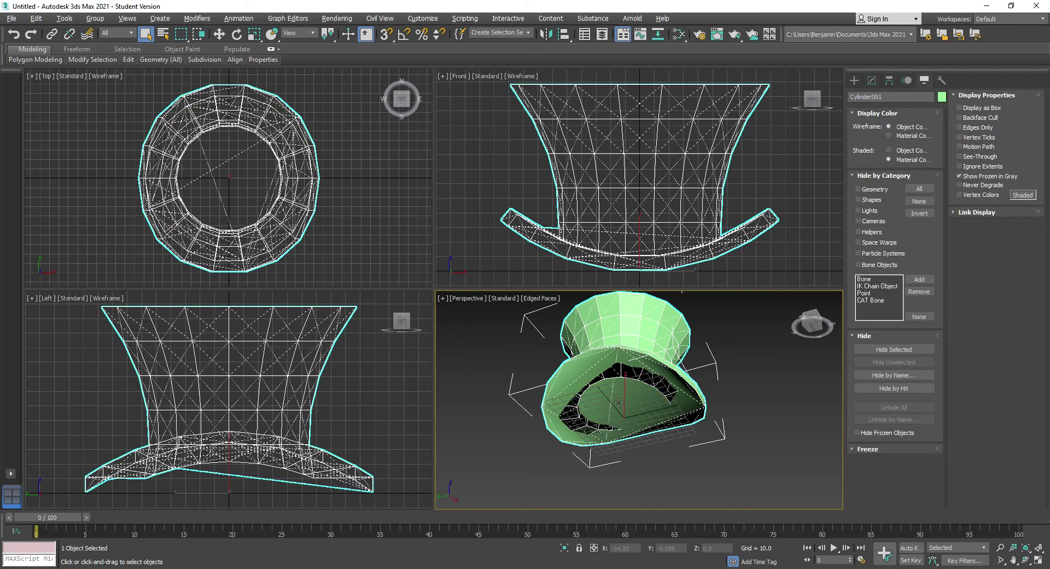
{"action": "left_click_drag", "start_coordinate": [816, 332], "coordinate": [810, 321]}
{"action": "left_click", "coordinate": [443, 298]}
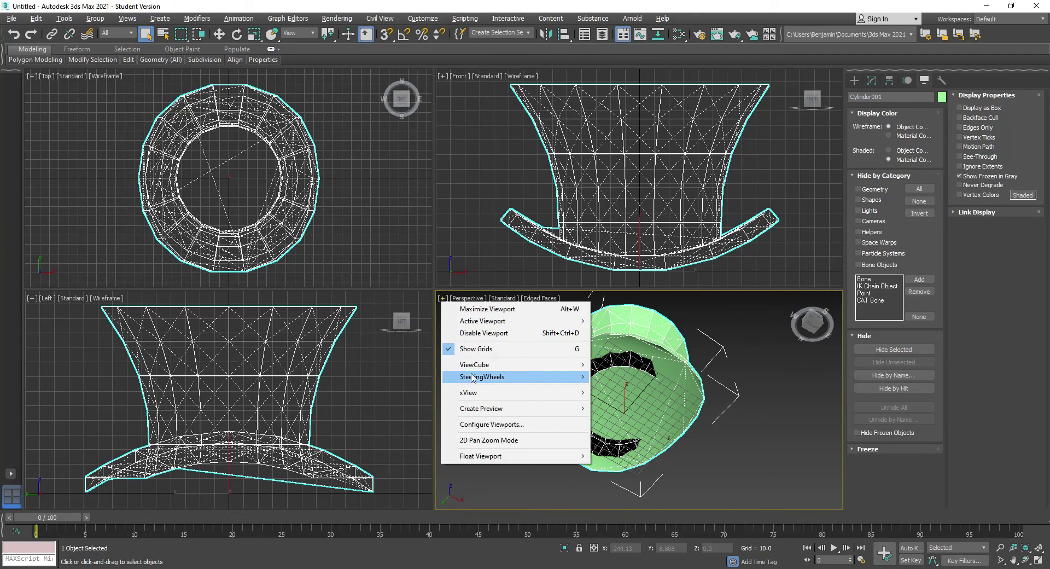
{"action": "left_click", "coordinate": [476, 349]}
{"action": "left_click", "coordinate": [442, 300]}
{"action": "left_click", "coordinate": [457, 310]}
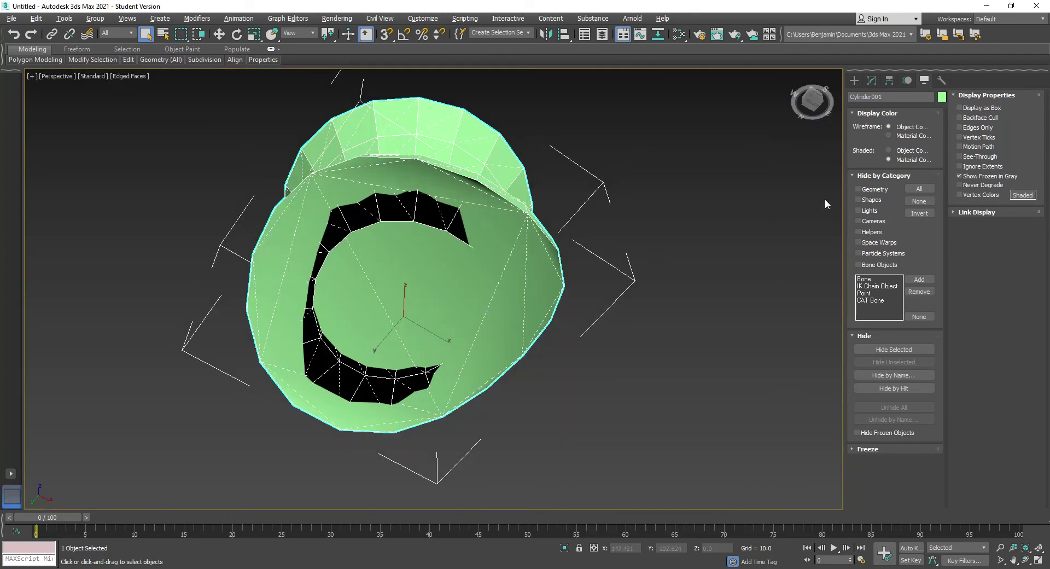
{"action": "mouse_move", "coordinate": [812, 101]}
{"action": "left_mouse_down"}
{"action": "mouse_move", "coordinate": [814, 87]}
{"action": "mouse_move", "coordinate": [817, 108]}
{"action": "left_mouse_up"}
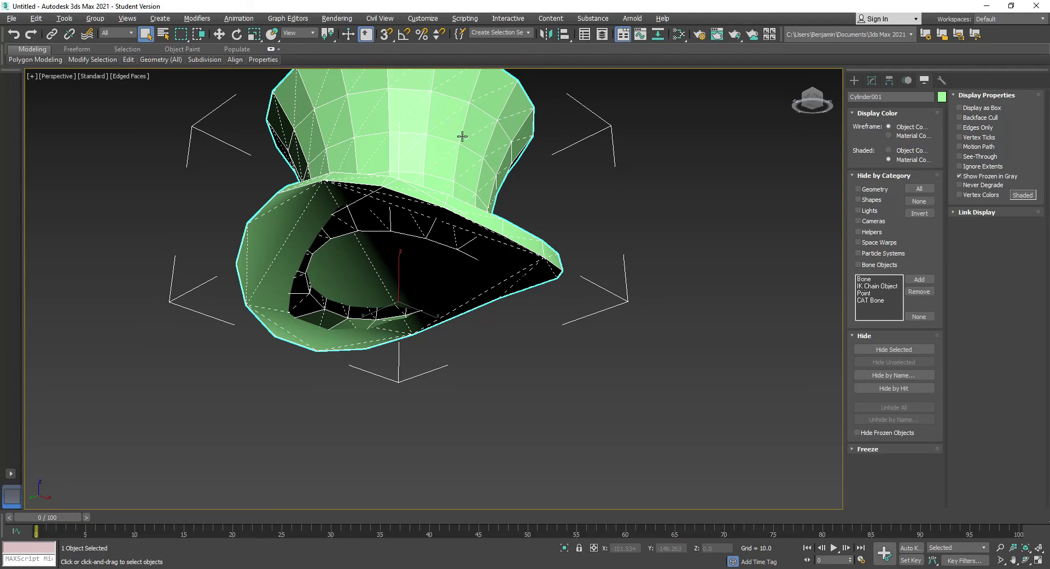
{"action": "left_click", "coordinate": [969, 128]}
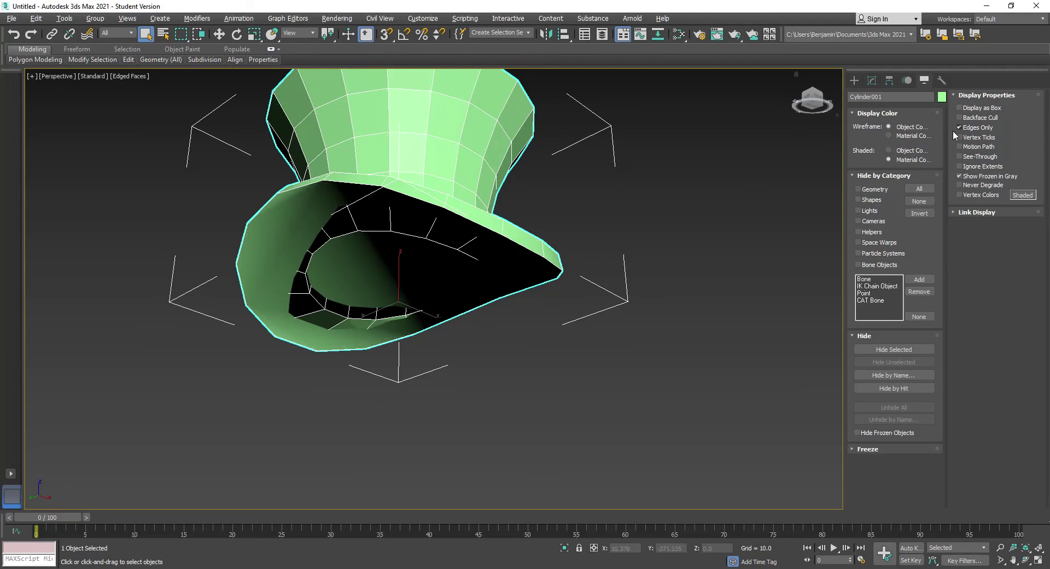
{"action": "left_click", "coordinate": [873, 82]}
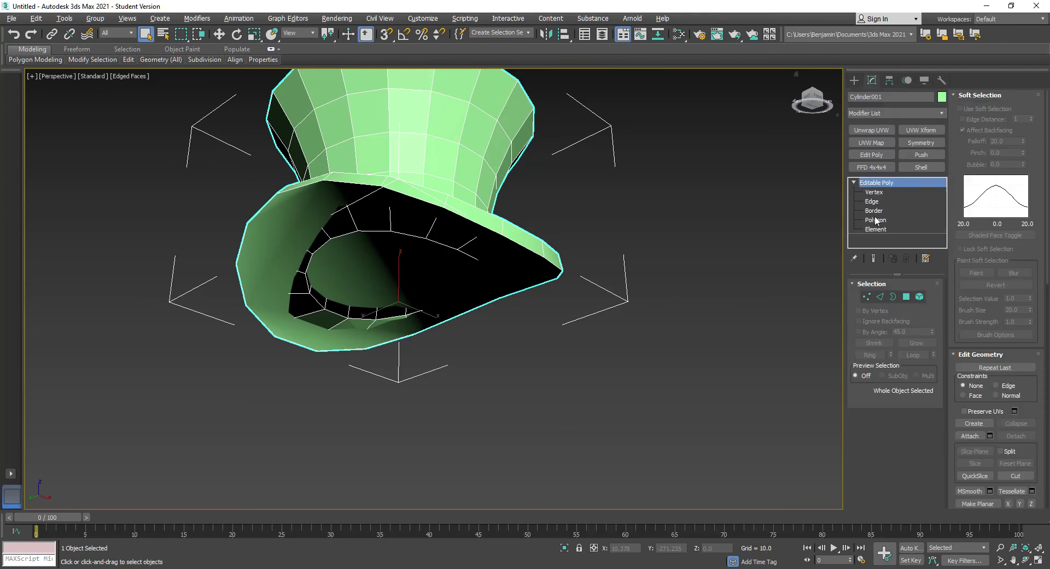
Select the underside cap polygon, grow the selection, delete those polygons and orbit to check.
{"action": "left_click", "coordinate": [876, 220]}
{"action": "left_click", "coordinate": [281, 262]}
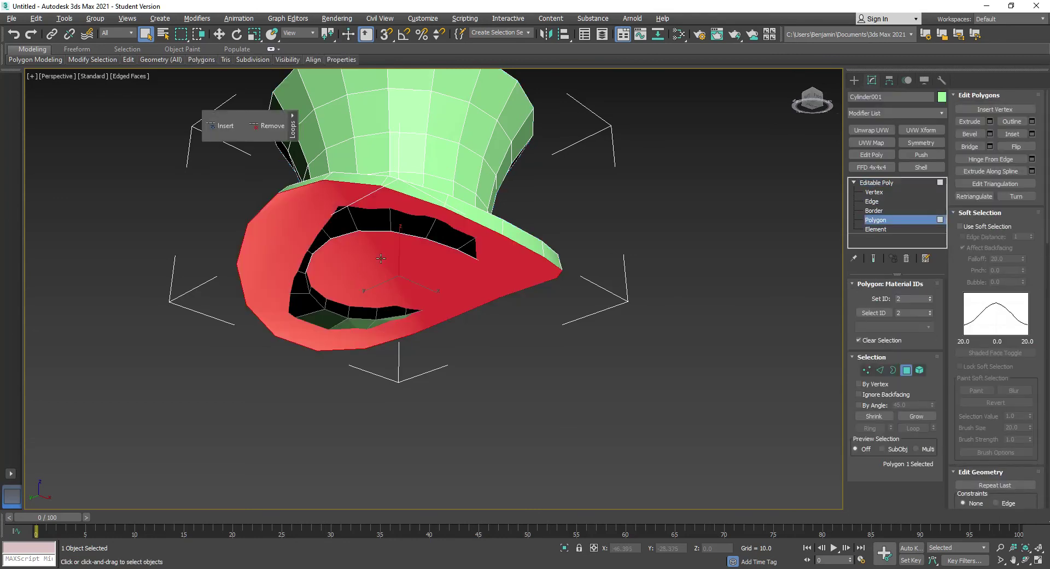
{"action": "left_click", "coordinate": [916, 417]}
{"action": "key", "text": "Delete"}
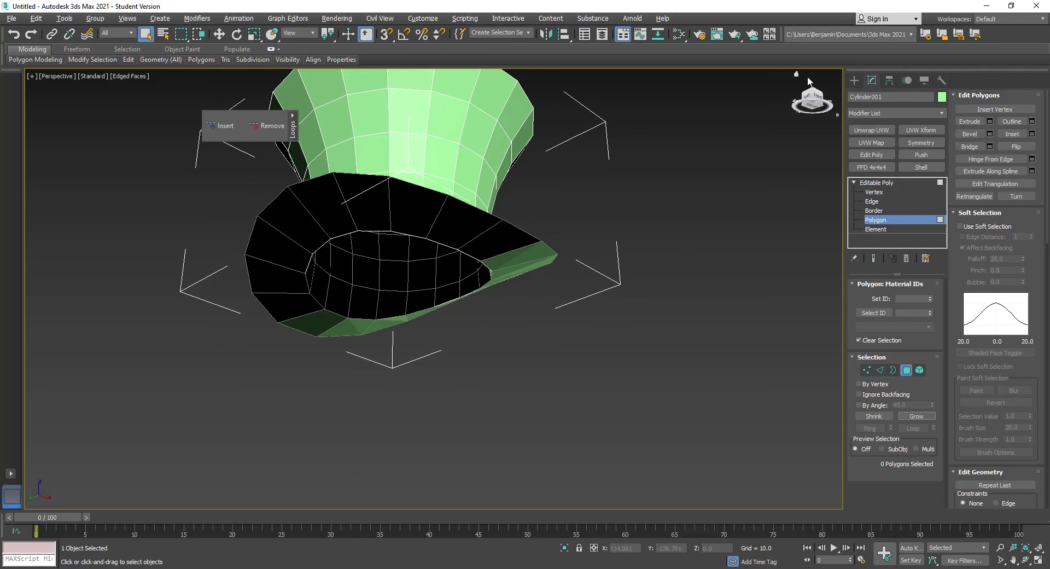
{"action": "left_click", "coordinate": [811, 97]}
{"action": "left_click_drag", "start_coordinate": [811, 101], "coordinate": [825, 86]}
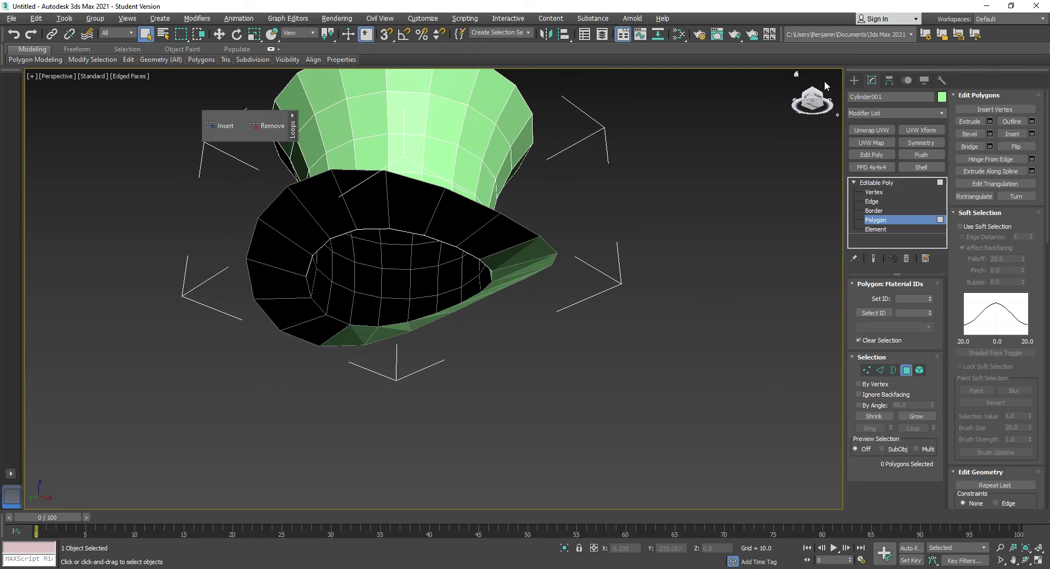
{"action": "left_click", "coordinate": [924, 80]}
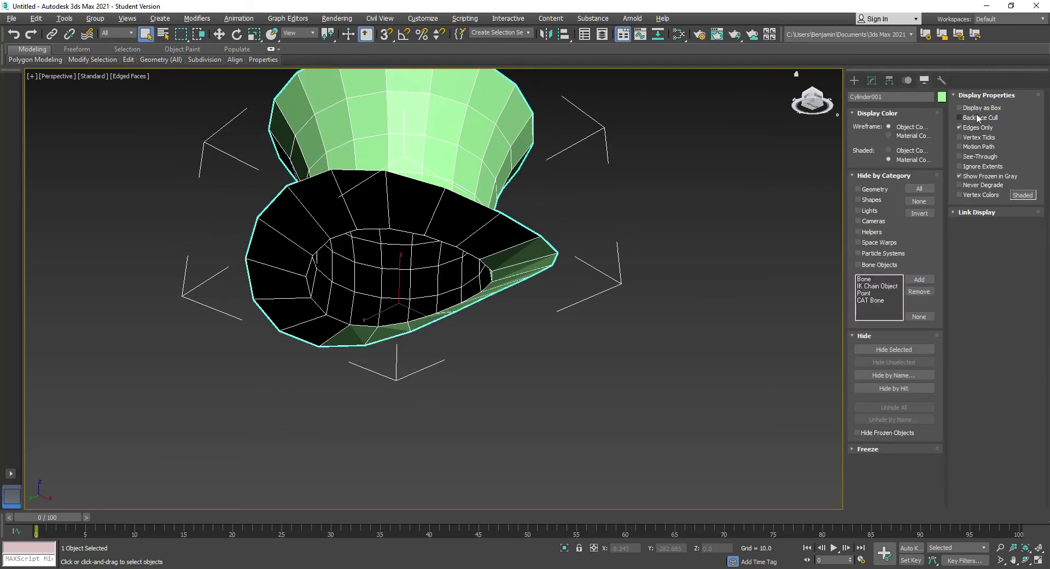
Enable Backface Cull on Cylinder001 and orbit to compare the open brim's inside.
{"action": "left_click", "coordinate": [978, 118]}
{"action": "middle_click_drag", "start_coordinate": [583, 209], "coordinate": [622, 213], "text": "alt"}
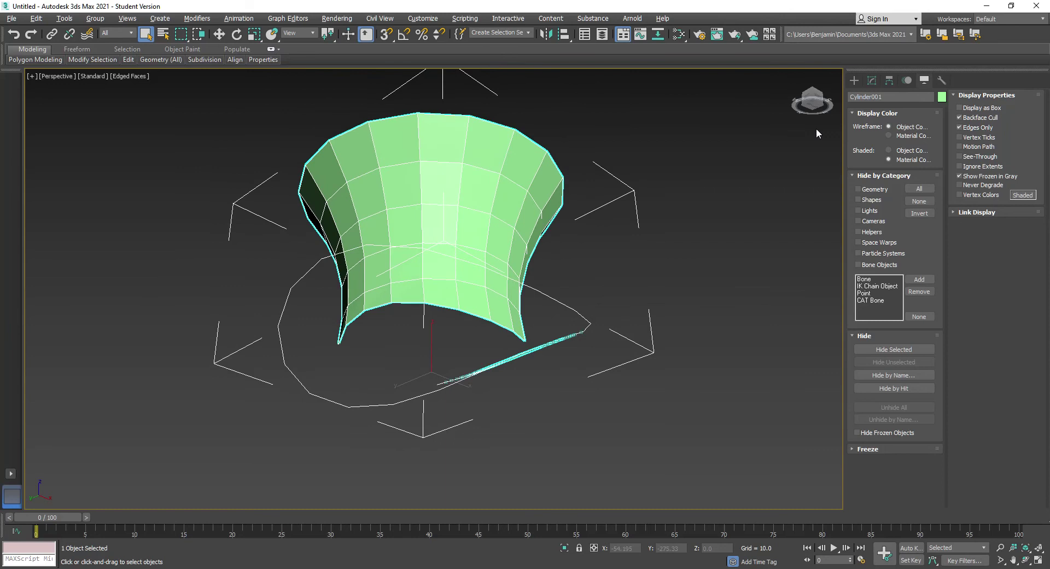
{"action": "middle_click_drag", "start_coordinate": [464, 329], "coordinate": [468, 353], "text": "alt"}
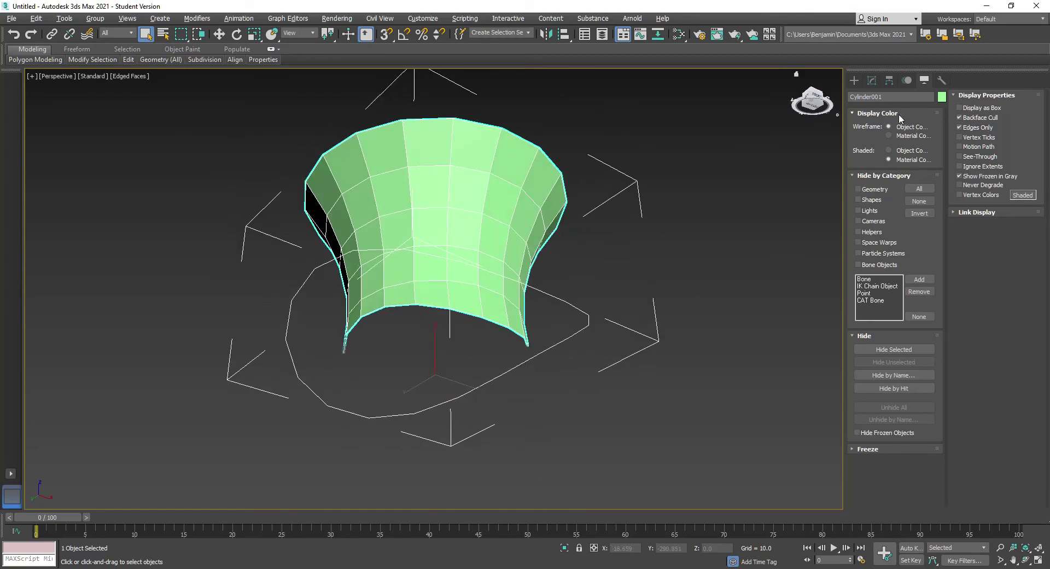
{"action": "left_click", "coordinate": [959, 118]}
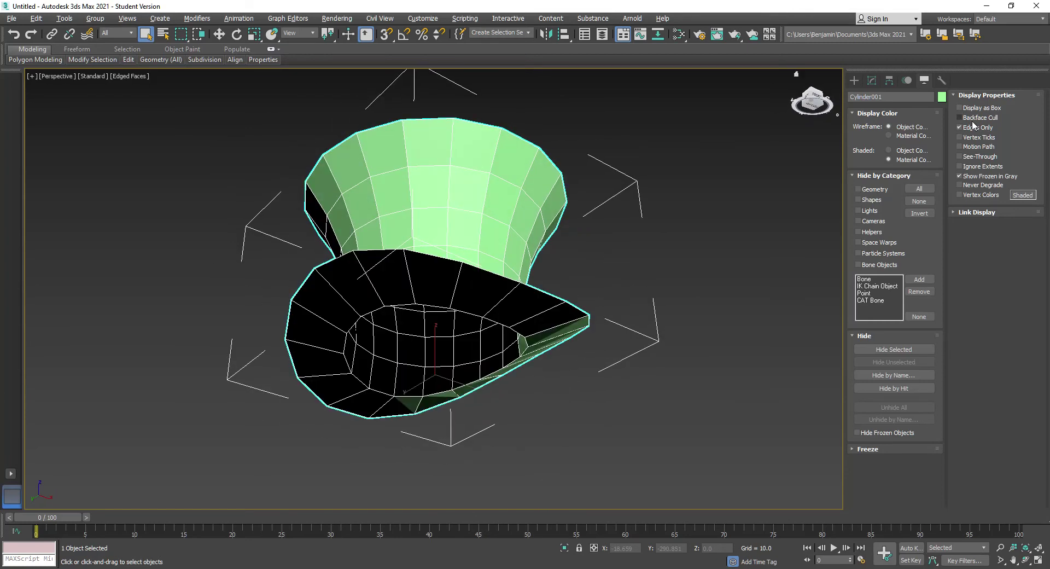
{"action": "left_click", "coordinate": [959, 118]}
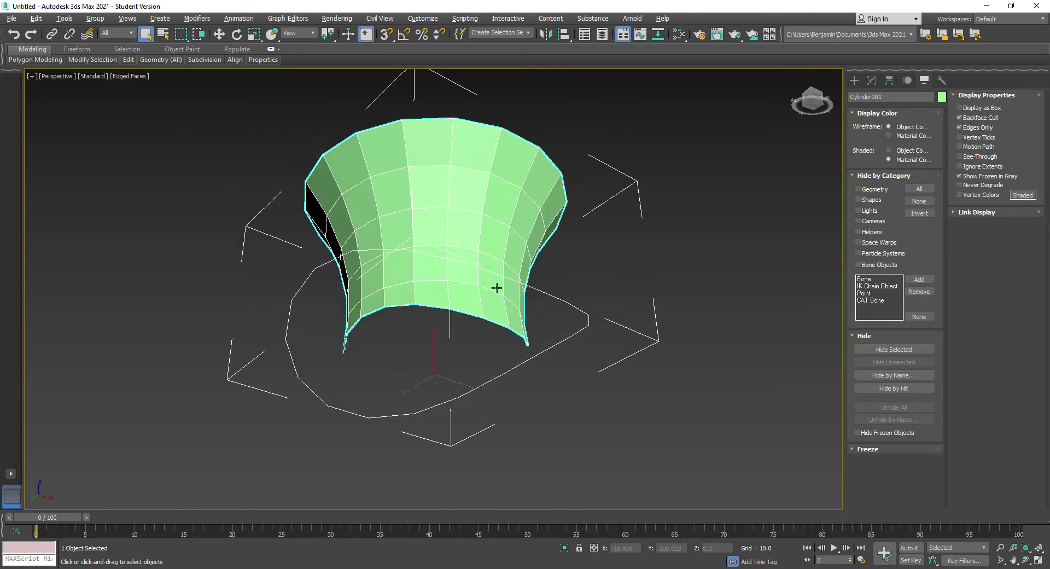
{"action": "left_click", "coordinate": [872, 80]}
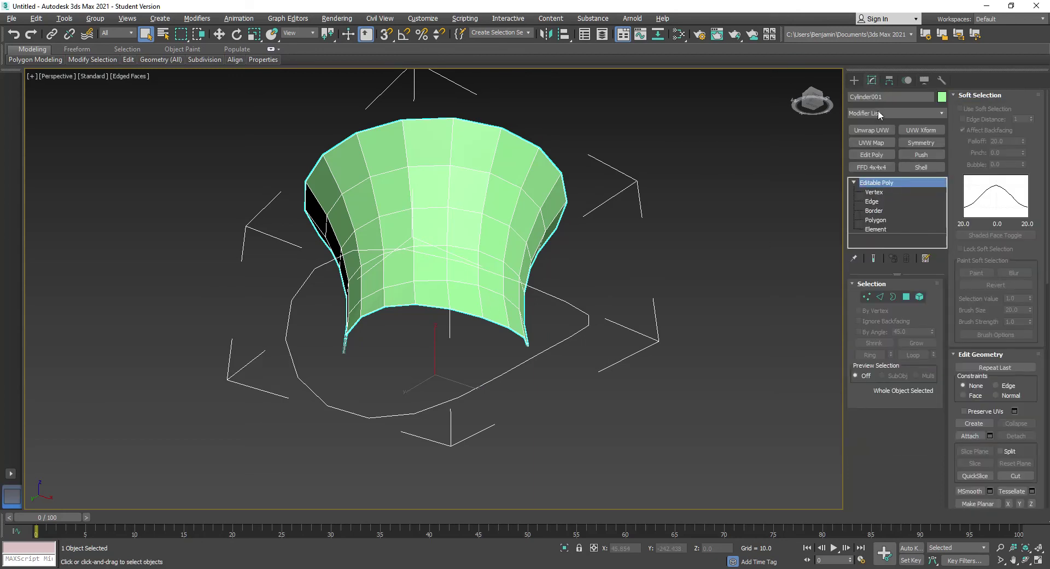
Add a Shell modifier to the hat.
{"action": "left_click", "coordinate": [879, 114]}
{"action": "scroll", "coordinate": [931, 464], "scroll_direction": "down", "scroll_amount": 10}
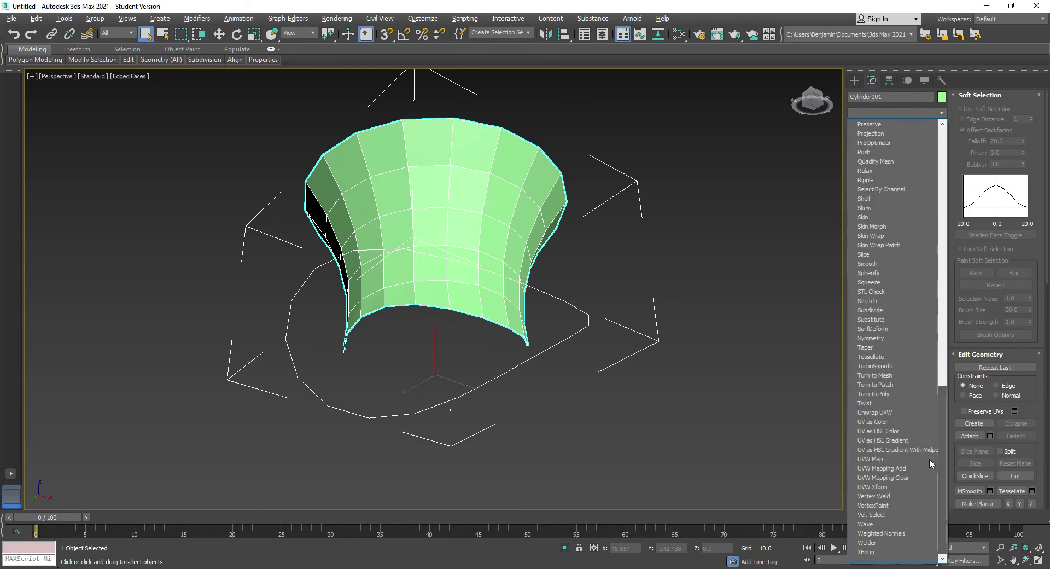
{"action": "left_click", "coordinate": [869, 199]}
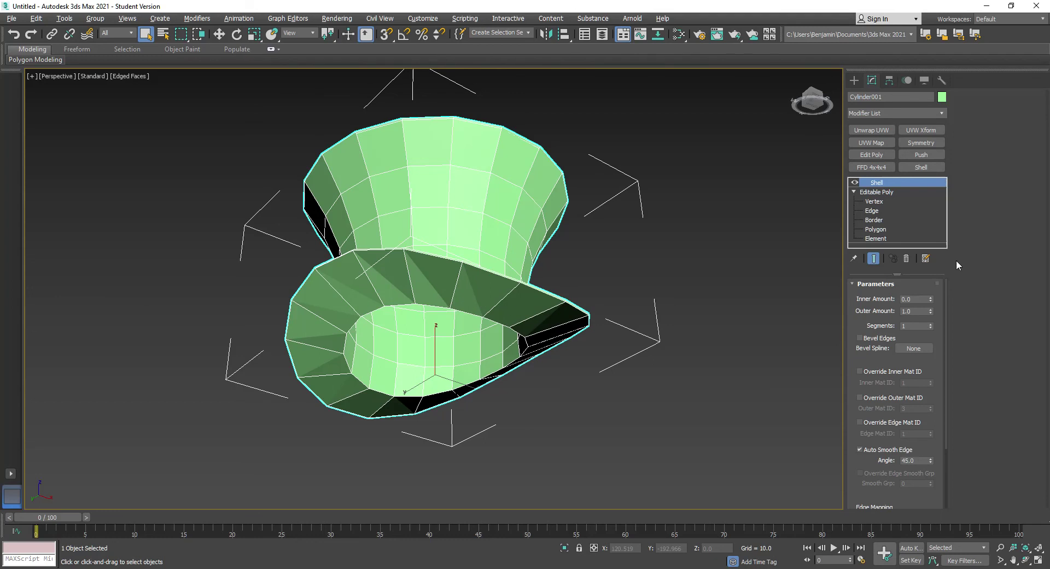
Set the Shell Outer Amount to 0.0 and Inner Amount to 5.0, then orbit to inspect.
{"action": "left_click_drag", "start_coordinate": [917, 311], "coordinate": [852, 310]}
{"action": "type", "text": "0"}
{"action": "key", "text": "Return"}
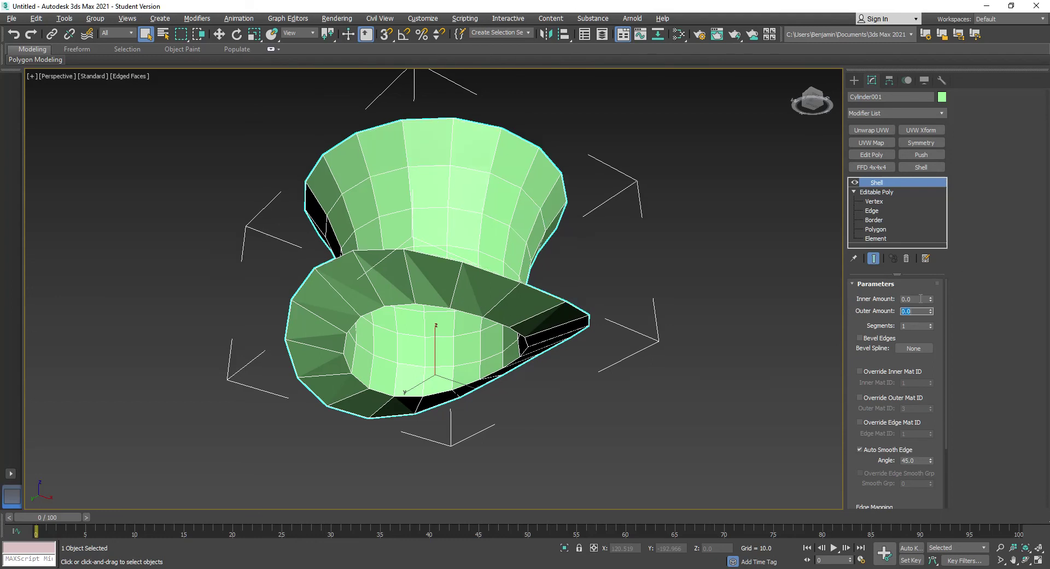
{"action": "left_click", "coordinate": [917, 299]}
{"action": "type", "text": "5"}
{"action": "key", "text": "Return"}
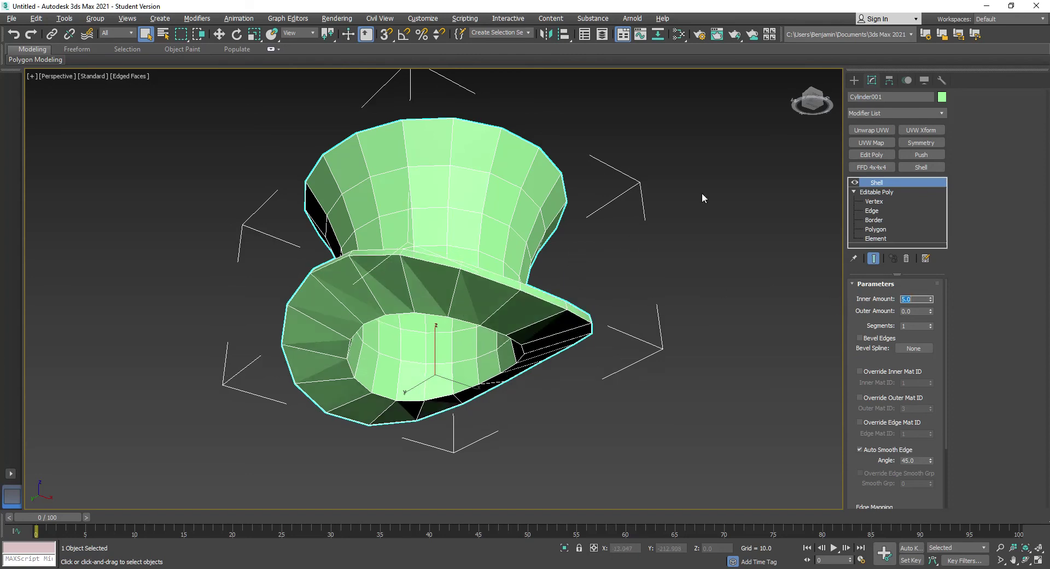
{"action": "left_click", "coordinate": [813, 104]}
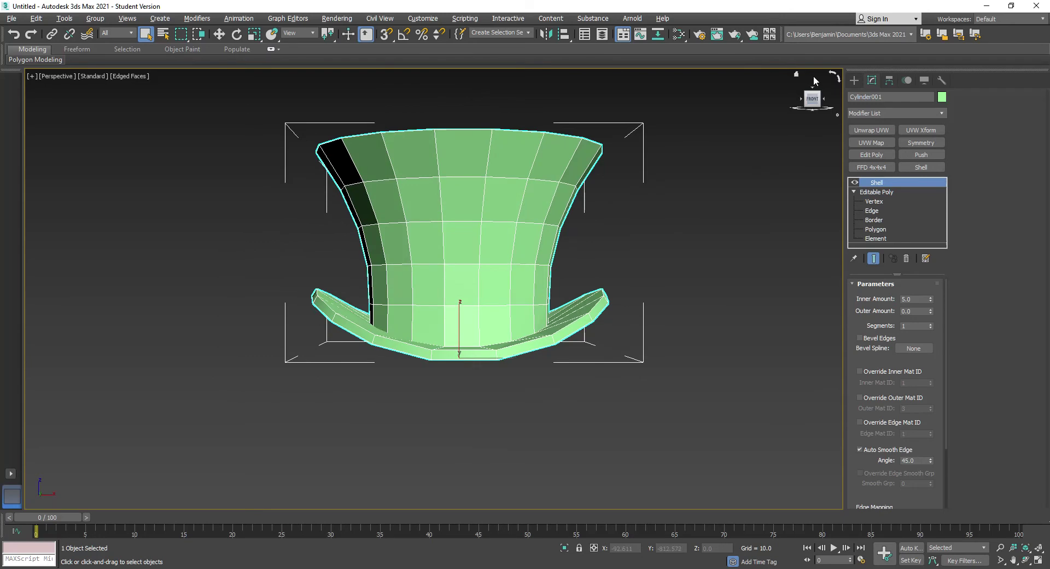
{"action": "middle_click_drag", "start_coordinate": [568, 221], "coordinate": [466, 359], "text": "alt"}
Convert the shelled hat into an Editable Poly from its right-click quad menu.
{"action": "right_click", "coordinate": [811, 102]}
{"action": "left_click", "coordinate": [506, 215]}
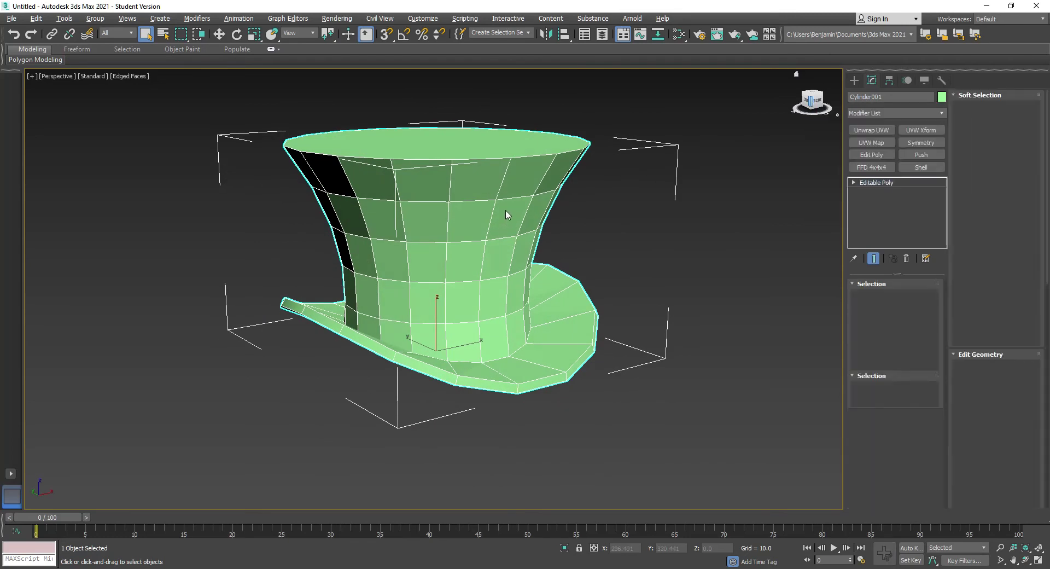
{"action": "right_click", "coordinate": [504, 208]}
{"action": "mouse_move", "coordinate": [580, 322]}
{"action": "left_click", "coordinate": [638, 329]}
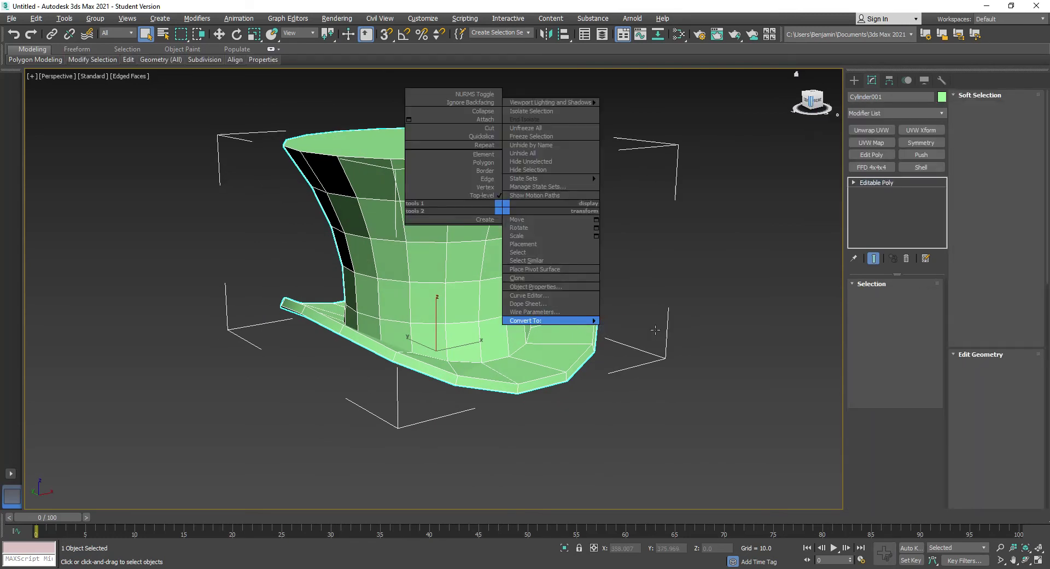
{"action": "left_click", "coordinate": [658, 331]}
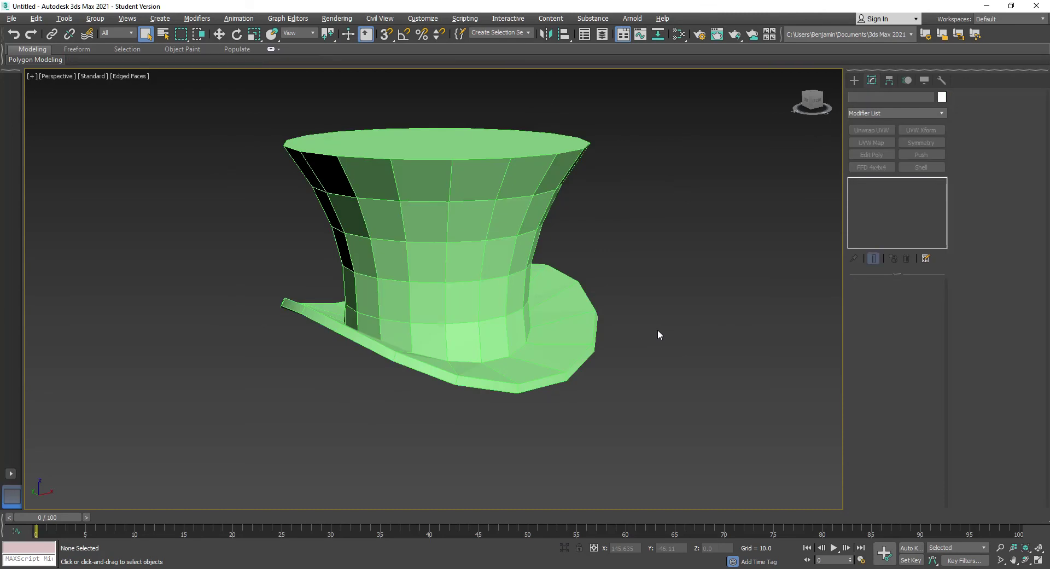
Turn off Edged Faces in the viewport, reselect the hat and enter Element sub-object level.
{"action": "left_click", "coordinate": [136, 77]}
{"action": "left_click", "coordinate": [162, 202]}
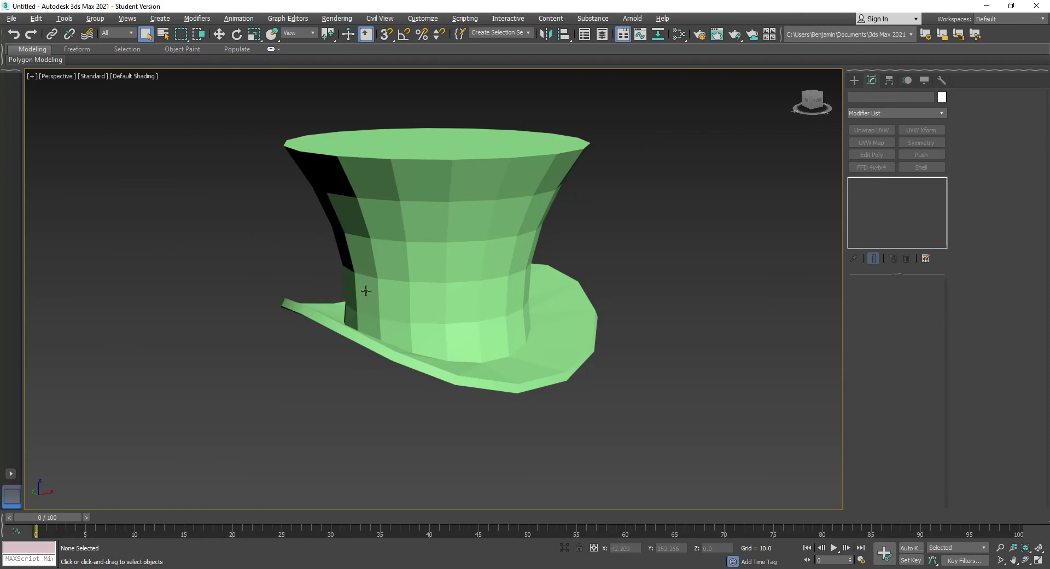
{"action": "left_click", "coordinate": [468, 261]}
{"action": "left_click", "coordinate": [854, 182]}
{"action": "left_click", "coordinate": [879, 229]}
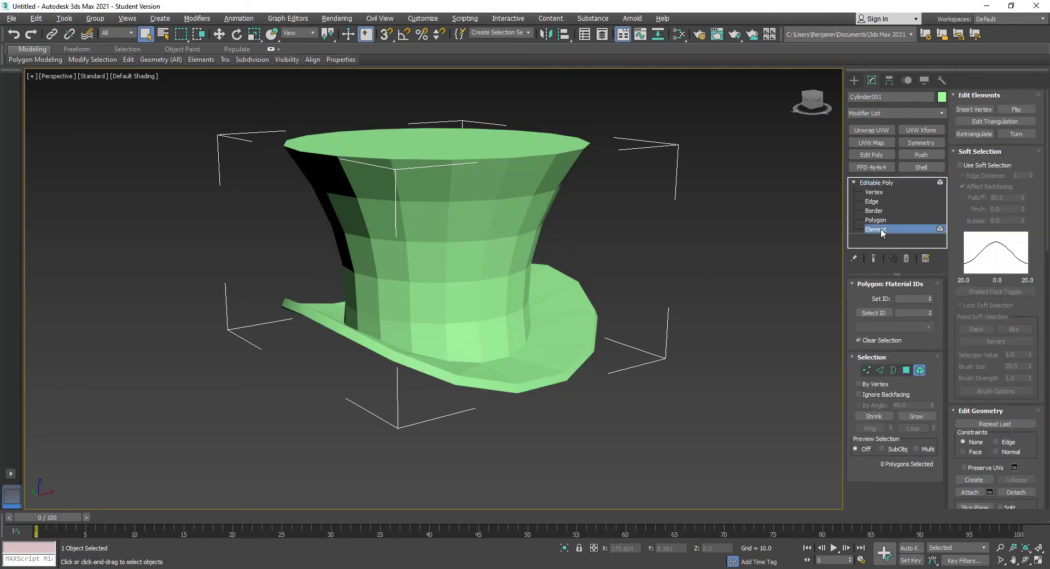
Select the whole hat element and apply Auto Smooth at 45.0 to all 236 polygons, then deselect.
{"action": "left_click", "coordinate": [519, 148]}
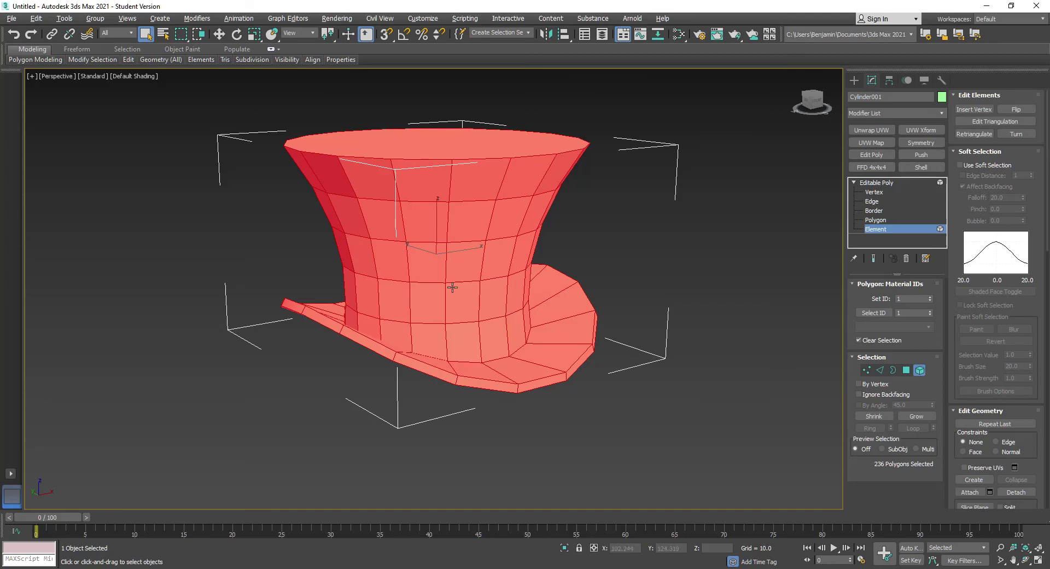
{"action": "left_click", "coordinate": [967, 153]}
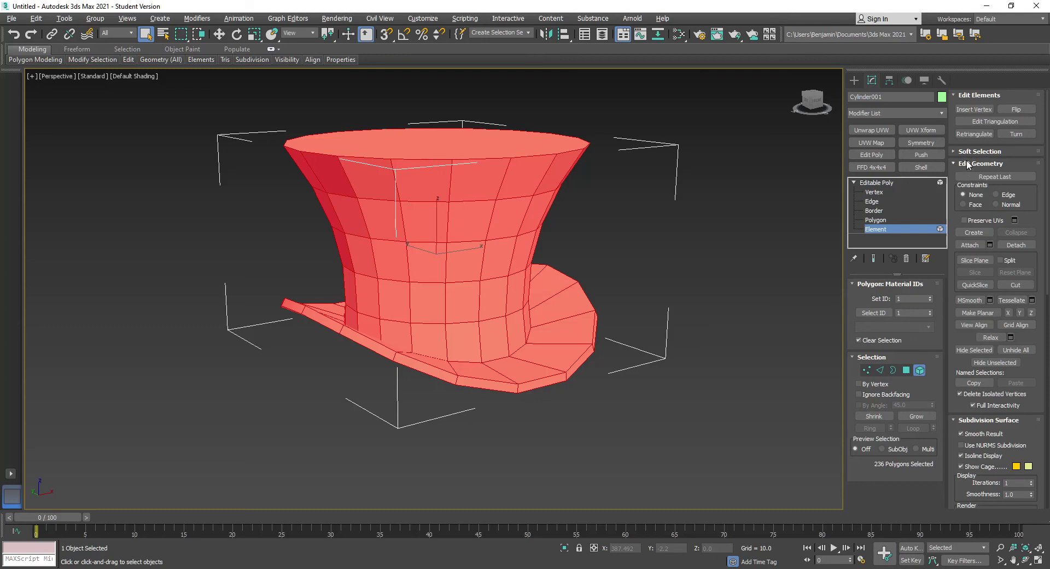
{"action": "left_click", "coordinate": [967, 164]}
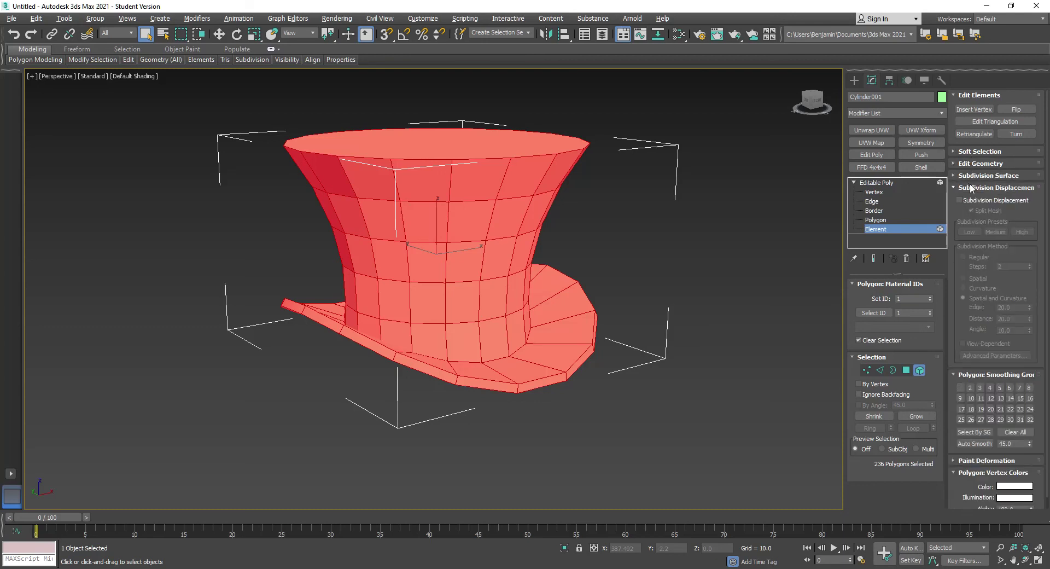
{"action": "left_click", "coordinate": [972, 188]}
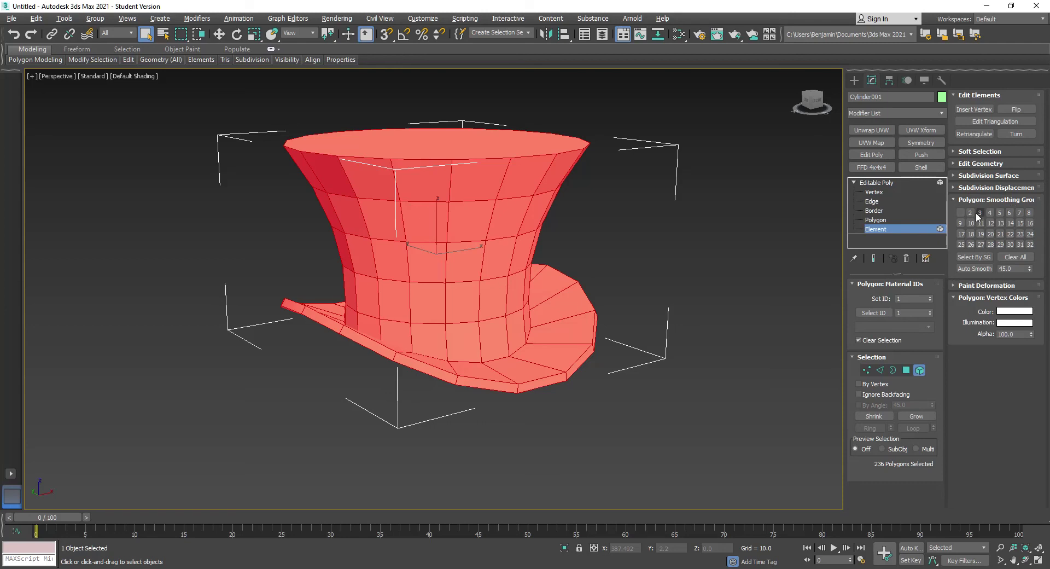
{"action": "left_click", "coordinate": [970, 269]}
{"action": "left_click", "coordinate": [666, 323]}
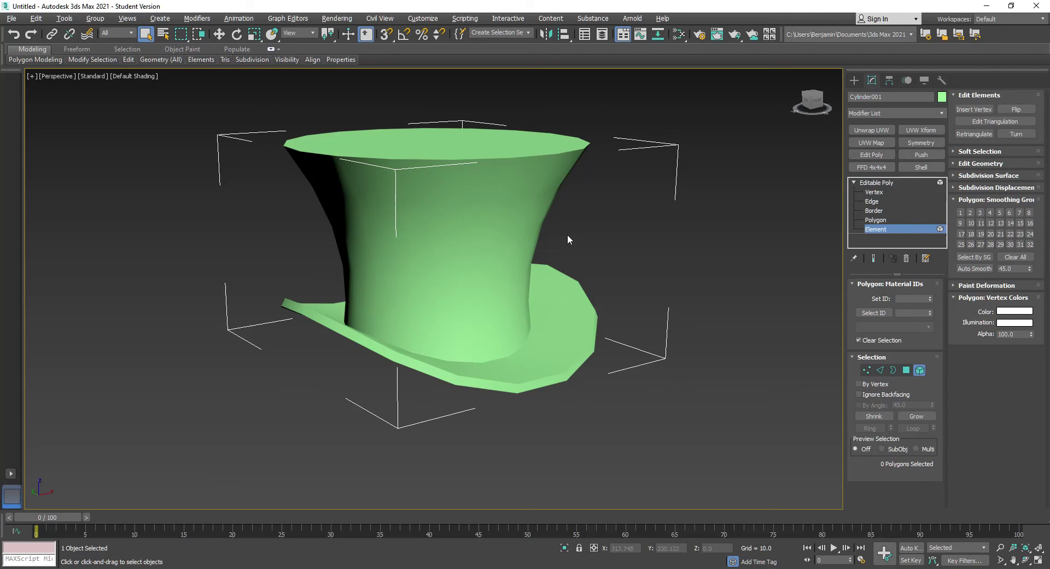
{"action": "left_click", "coordinate": [132, 76]}
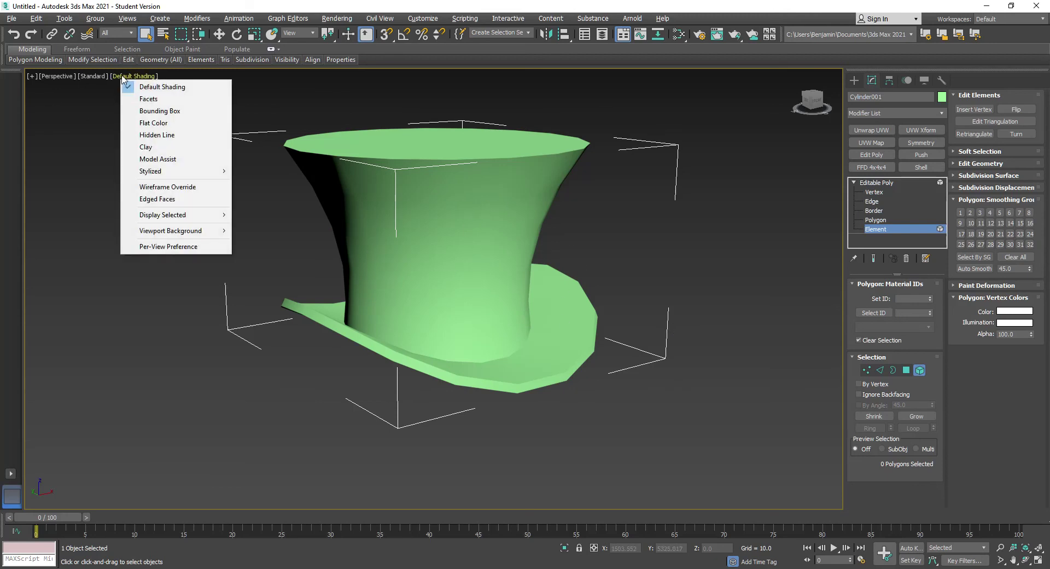
Loop-select the 18-polygon band at the crown's base and assign it smoothing group 2.
{"action": "left_click", "coordinate": [141, 204]}
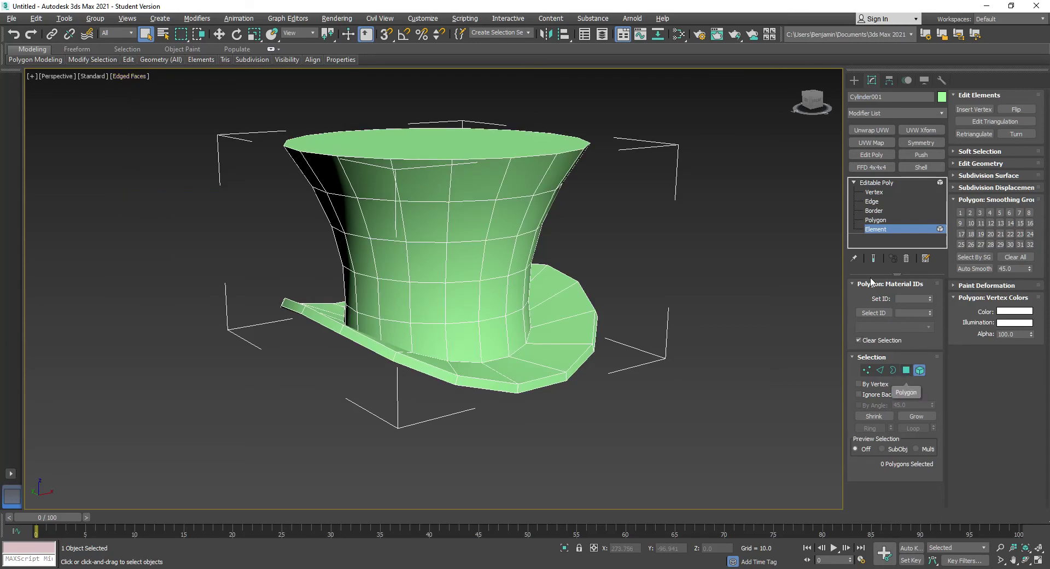
{"action": "left_click", "coordinate": [906, 372]}
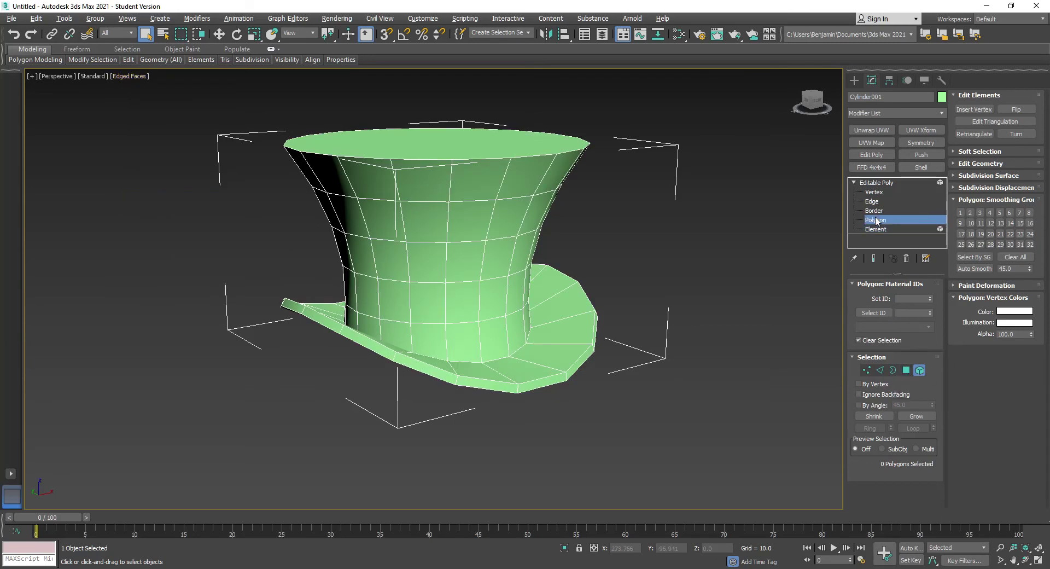
{"action": "left_click", "coordinate": [509, 327]}
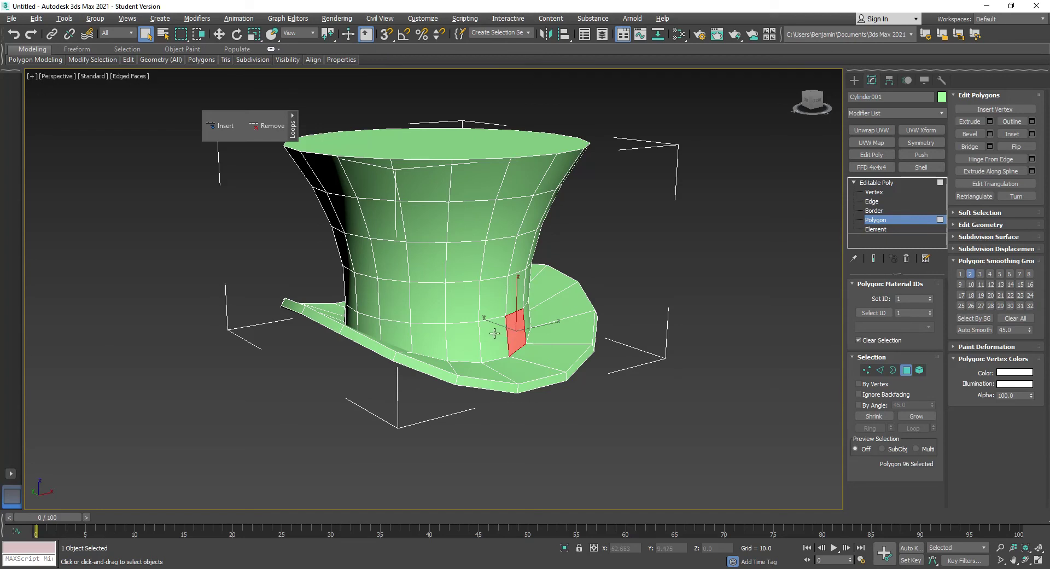
{"action": "key", "text": "shift"}
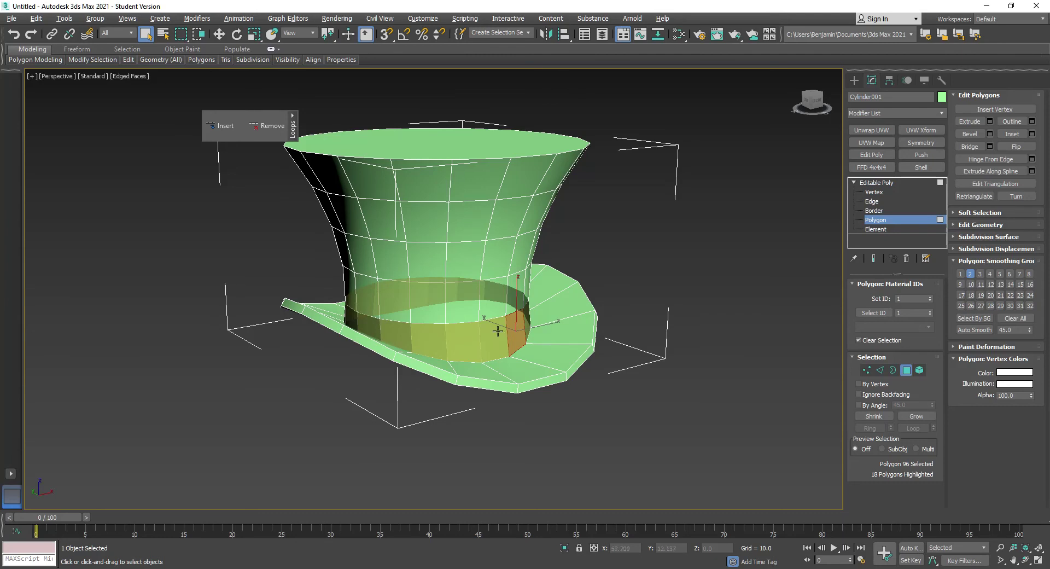
{"action": "left_click", "coordinate": [491, 337], "text": "shift"}
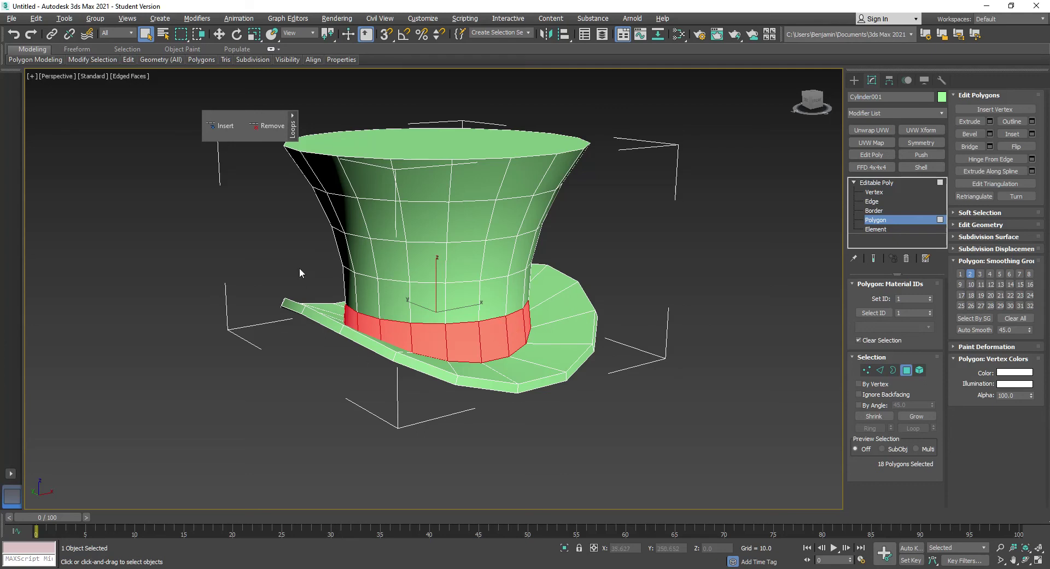
{"action": "left_click", "coordinate": [971, 274]}
{"action": "left_click", "coordinate": [690, 373]}
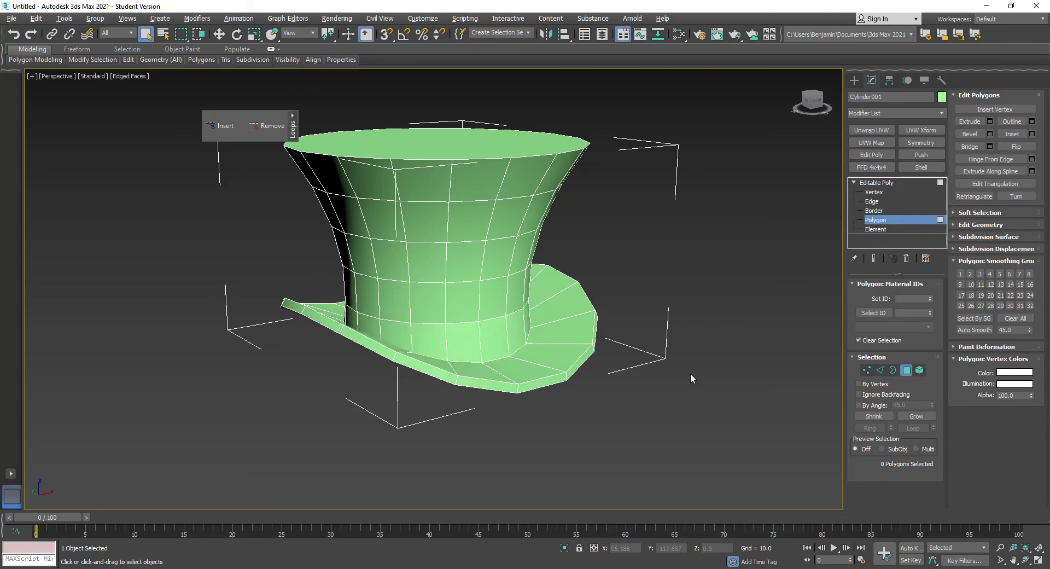
{"action": "left_click", "coordinate": [736, 374]}
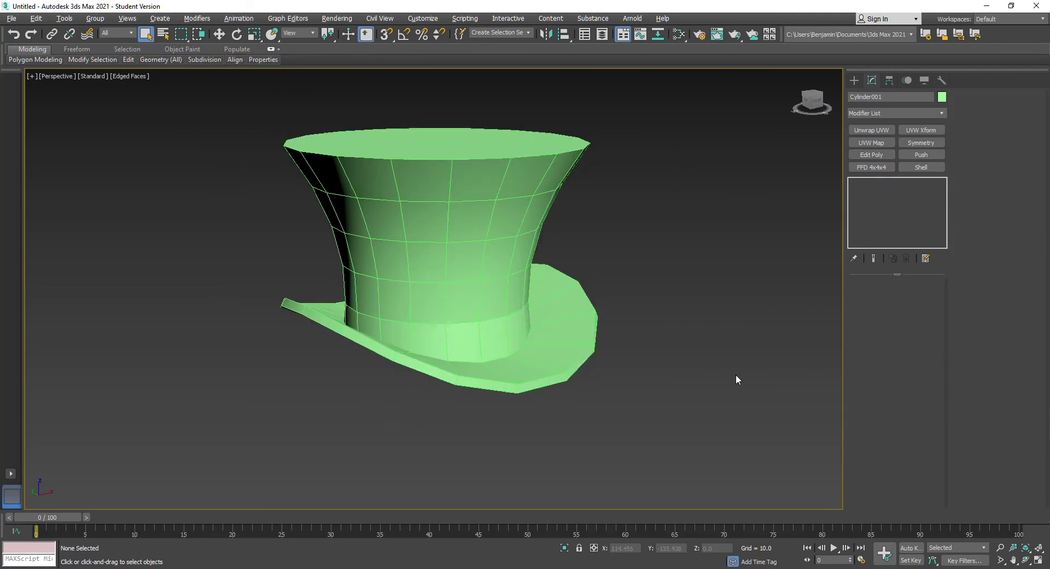
Orbit above the hat with edges hidden to check smoothing, then box-select it and restore Edged Faces.
{"action": "key", "text": "F4"}
{"action": "key", "text": "ctrl+r"}
{"action": "mouse_move", "coordinate": [458, 353]}
{"action": "left_mouse_down"}
{"action": "mouse_move", "coordinate": [475, 358]}
{"action": "mouse_move", "coordinate": [394, 346]}
{"action": "mouse_move", "coordinate": [366, 328]}
{"action": "mouse_move", "coordinate": [443, 356]}
{"action": "mouse_move", "coordinate": [558, 346]}
{"action": "mouse_move", "coordinate": [495, 352]}
{"action": "mouse_move", "coordinate": [460, 335]}
{"action": "mouse_move", "coordinate": [487, 344]}
{"action": "left_mouse_up"}
{"action": "key", "text": "q"}
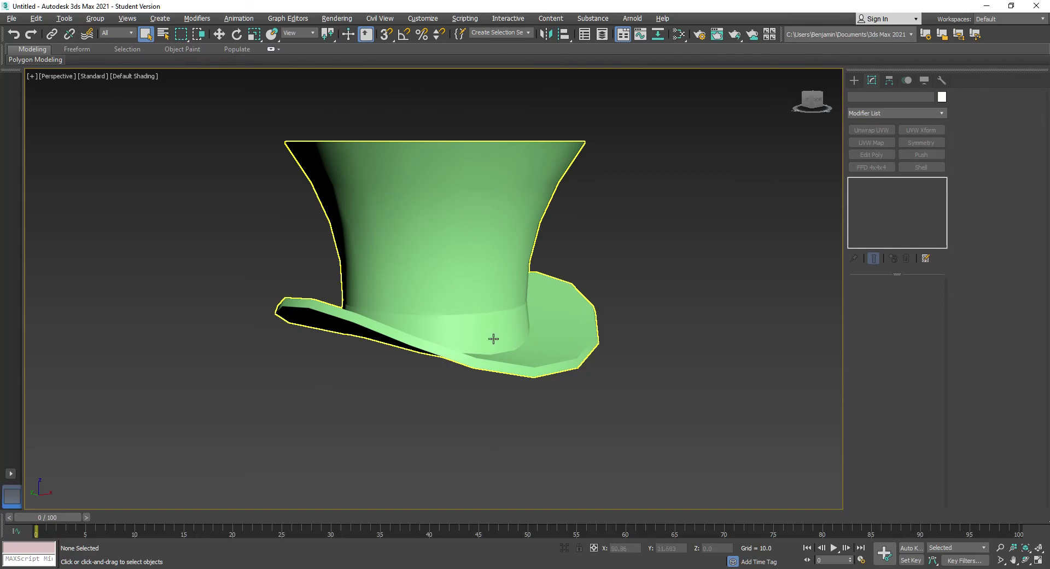
{"action": "key", "text": "ctrl+r"}
{"action": "left_click_drag", "start_coordinate": [600, 217], "coordinate": [501, 257]}
{"action": "key", "text": "q"}
{"action": "left_click_drag", "start_coordinate": [602, 212], "coordinate": [406, 284]}
{"action": "key", "text": "F4"}
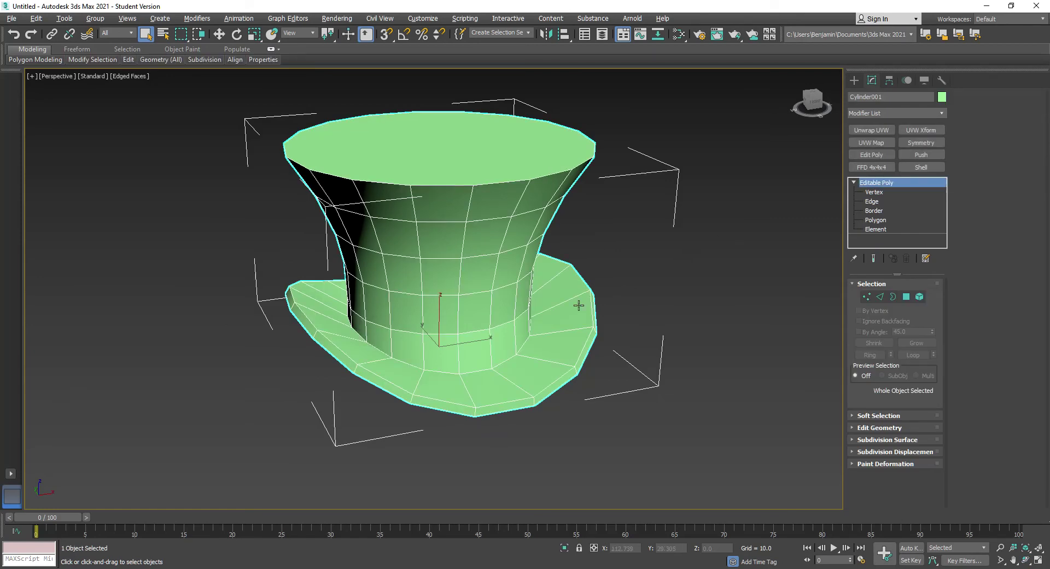
Rename Cylinder001 to 'Top_Hat' in the Modify panel name field.
{"action": "left_click", "coordinate": [892, 97]}
{"action": "type", "text": "Top_Hat"}
{"action": "key", "text": "Return"}
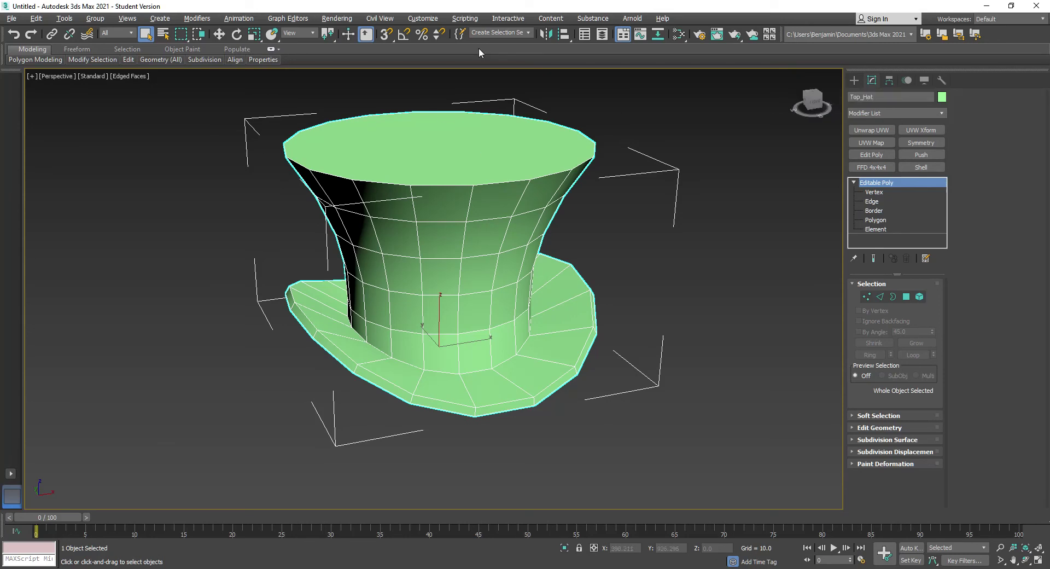